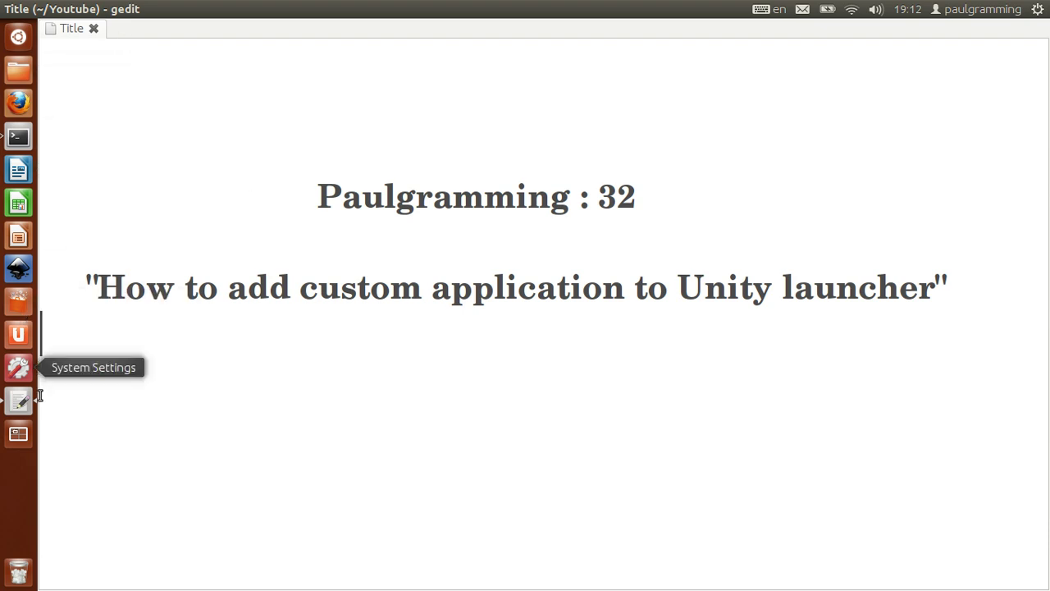
- On a clear workspace, open the home folder and browse to the eclipse folder inside Programs
{"action": "left_click", "coordinate": [20, 434]}
{"action": "left_click", "coordinate": [218, 194]}
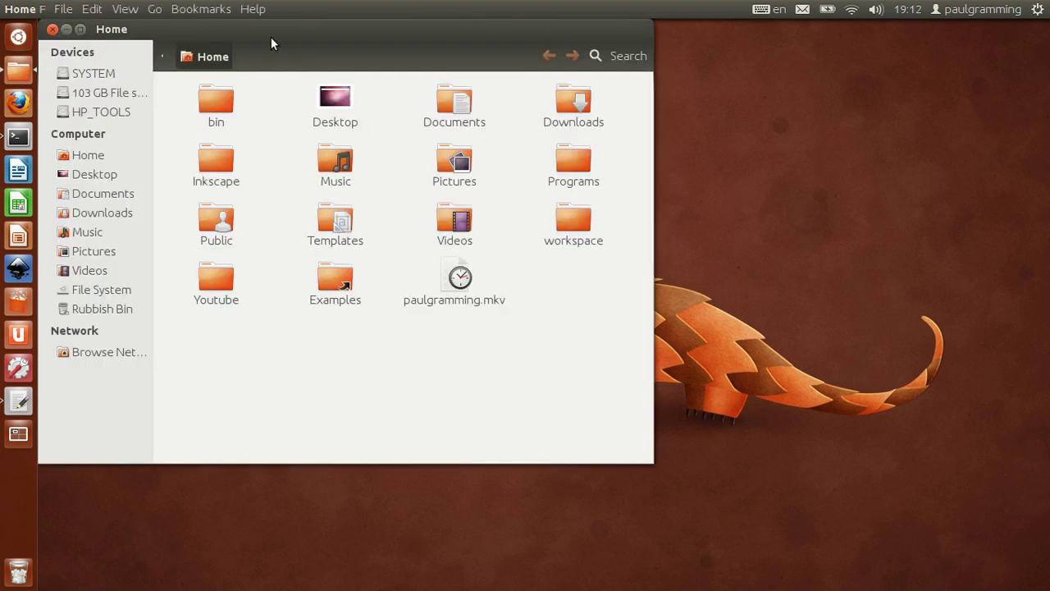
{"action": "left_click_drag", "start_coordinate": [272, 40], "coordinate": [397, 62]}
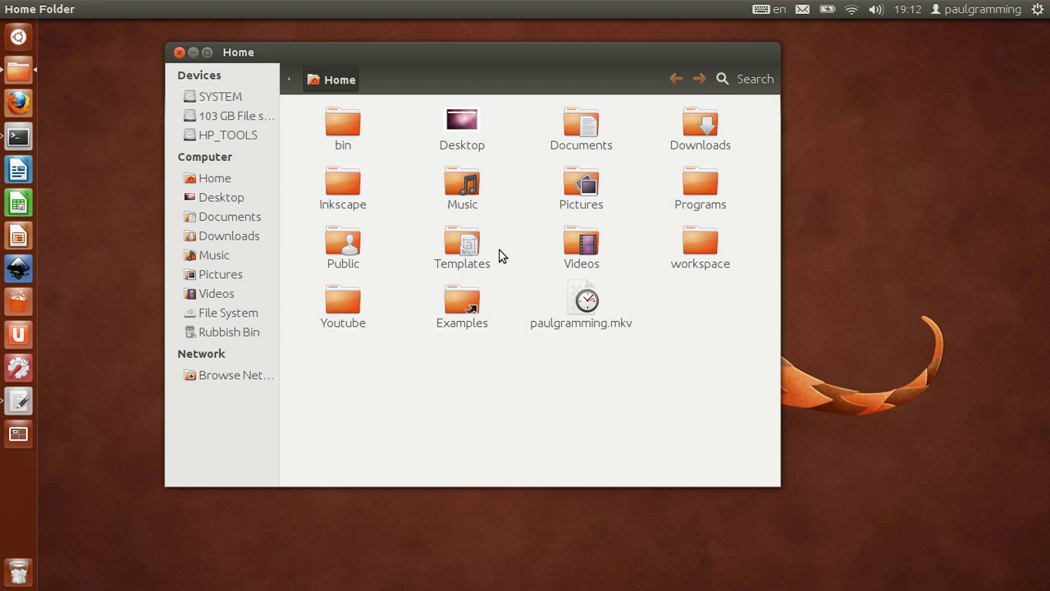
{"action": "double_click", "coordinate": [702, 187]}
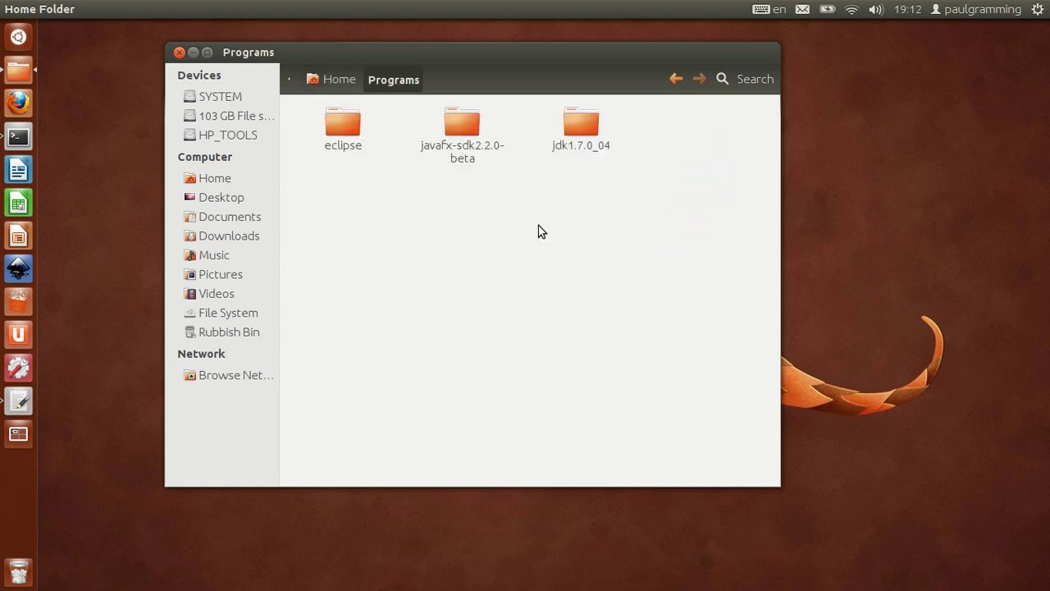
{"action": "double_click", "coordinate": [346, 140]}
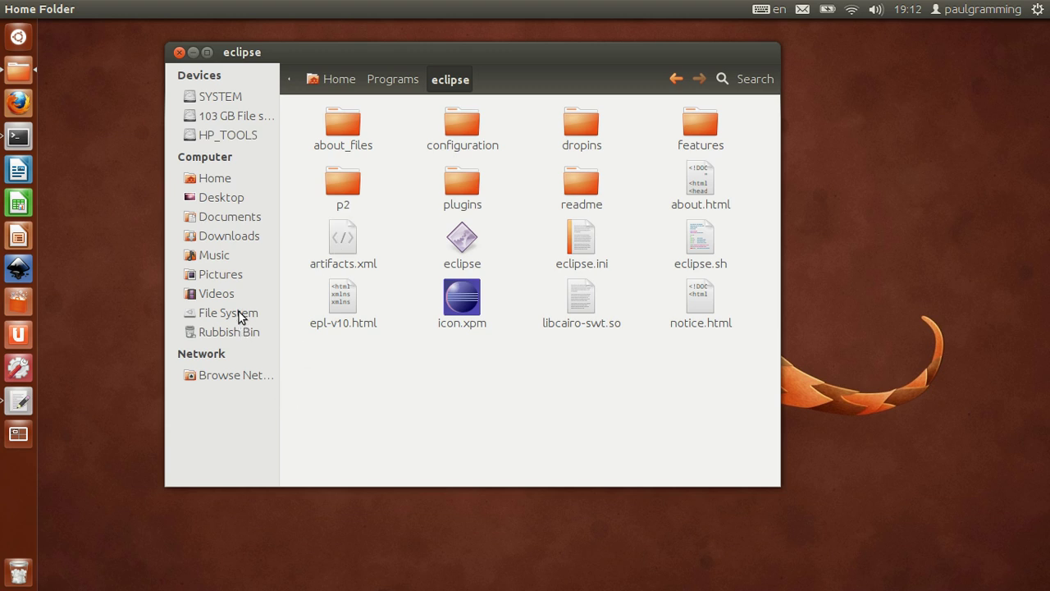
{"action": "left_click_drag", "start_coordinate": [276, 53], "coordinate": [270, 52]}
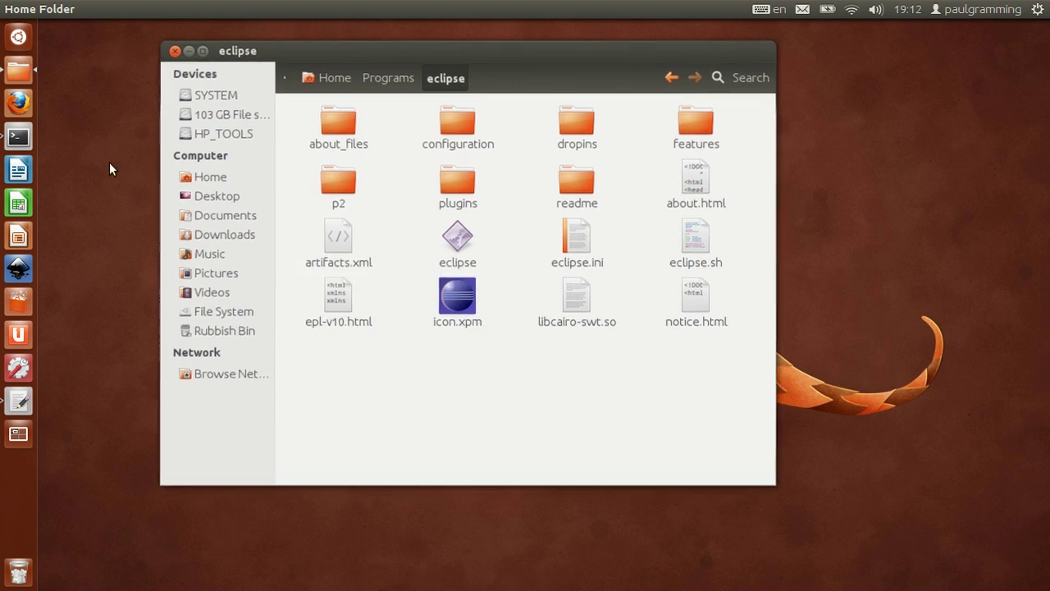
- Browse the file system to the /usr/share/applications folder
{"action": "left_click", "coordinate": [224, 316]}
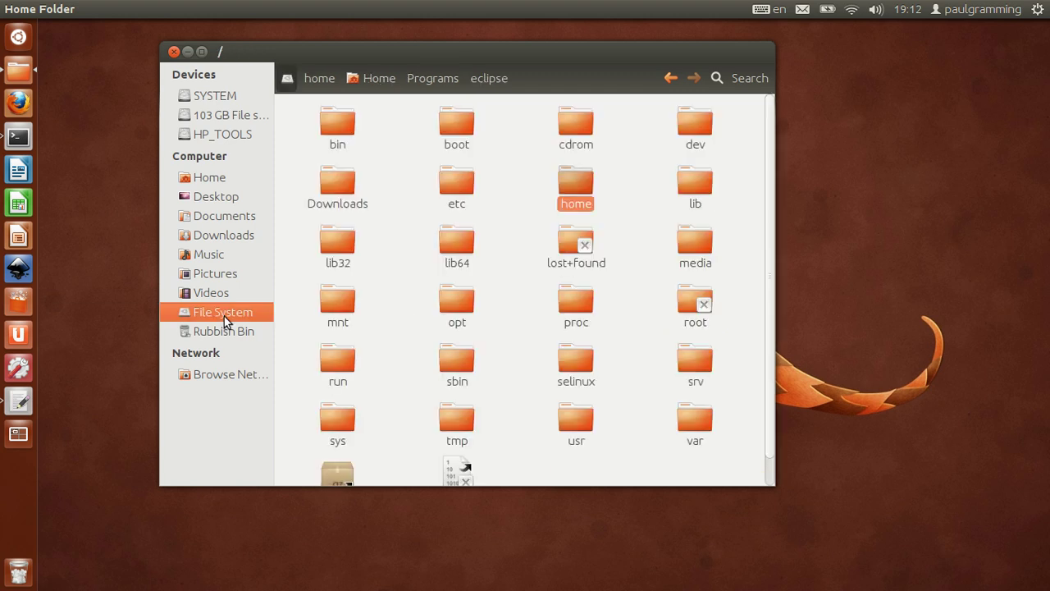
{"action": "double_click", "coordinate": [573, 422]}
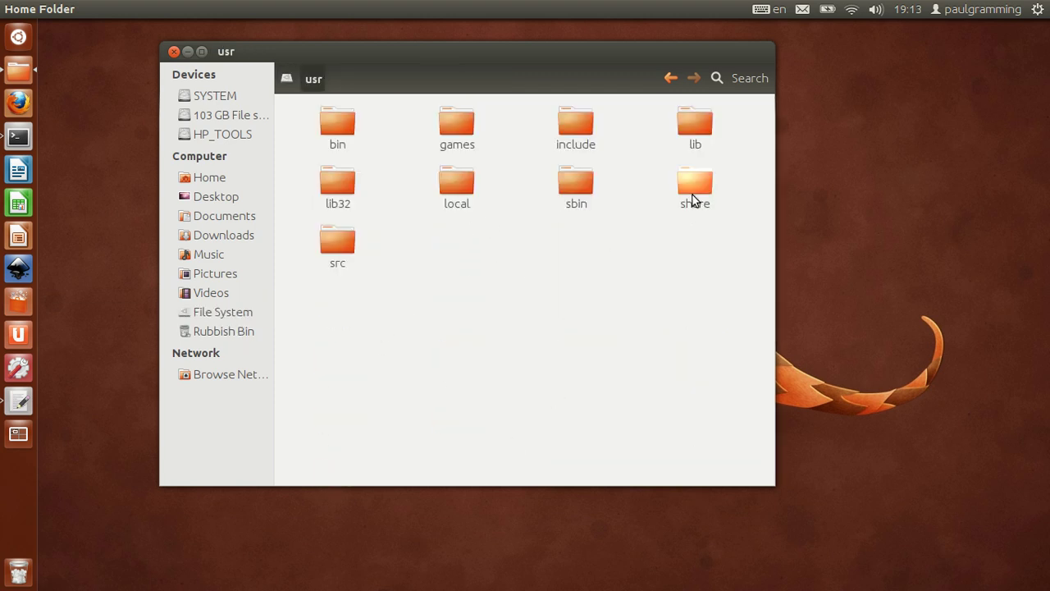
{"action": "double_click", "coordinate": [692, 194]}
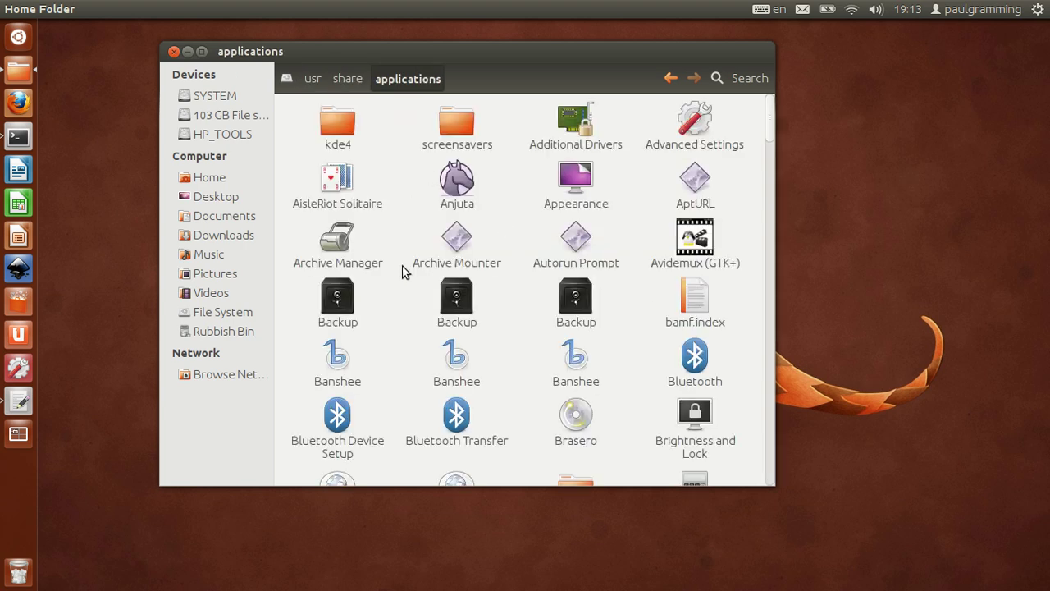
- Copy the Calculator launcher from the applications folder to the Desktop
{"action": "scroll", "coordinate": [402, 273], "scroll_direction": "down", "scroll_amount": 3}
{"action": "scroll", "coordinate": [417, 311], "scroll_direction": "down", "scroll_amount": 2}
{"action": "scroll", "coordinate": [418, 312], "scroll_direction": "up", "scroll_amount": 3}
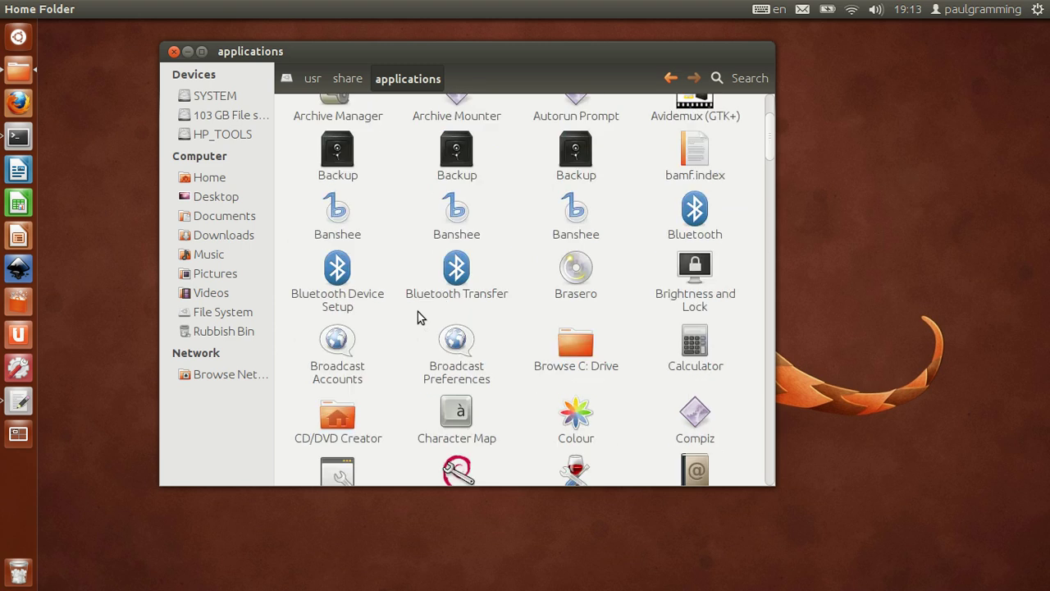
{"action": "left_click", "coordinate": [697, 364]}
{"action": "scroll", "coordinate": [737, 351], "scroll_direction": "down", "scroll_amount": 1}
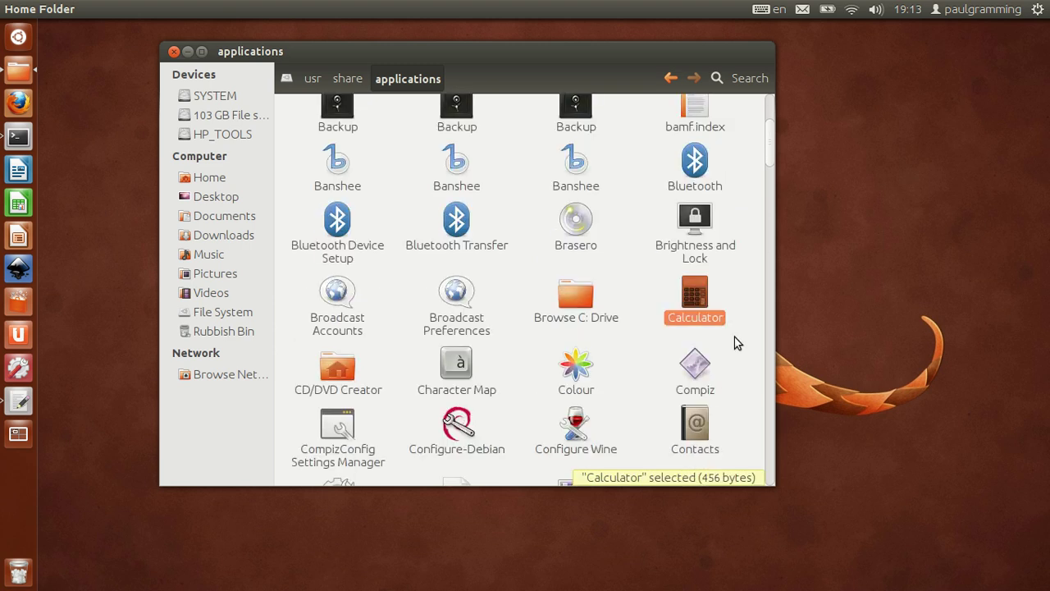
{"action": "right_click", "coordinate": [691, 312]}
{"action": "left_click", "coordinate": [685, 328]}
{"action": "right_click", "coordinate": [697, 300]}
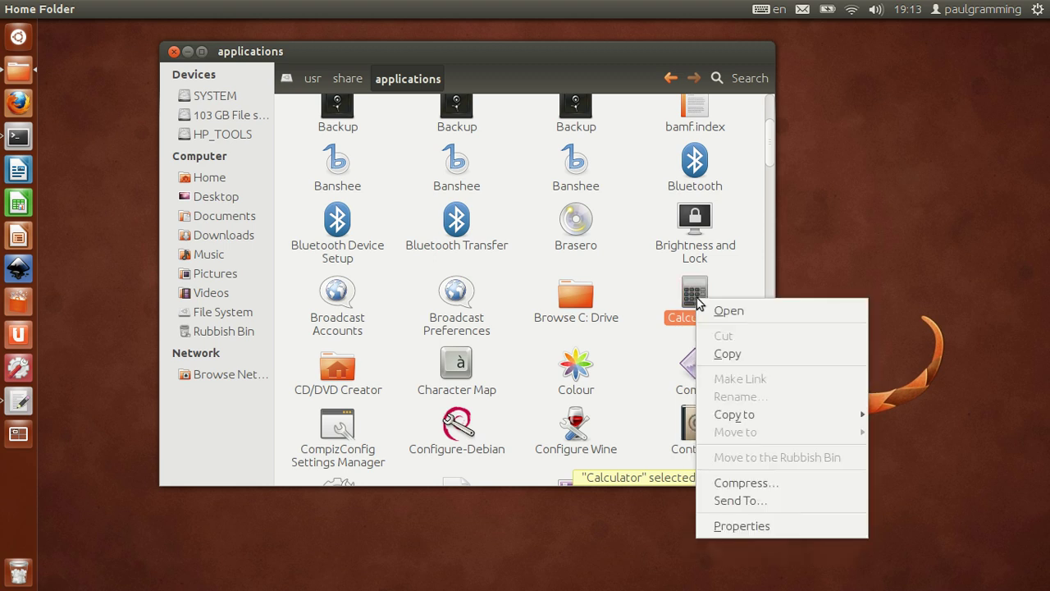
{"action": "mouse_move", "coordinate": [854, 414]}
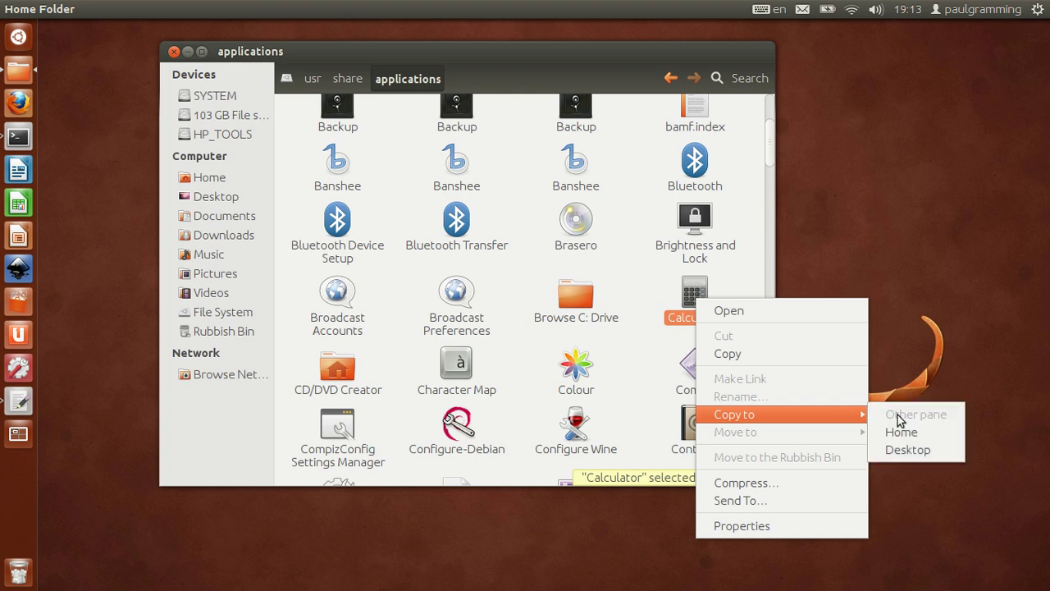
{"action": "left_click", "coordinate": [911, 451]}
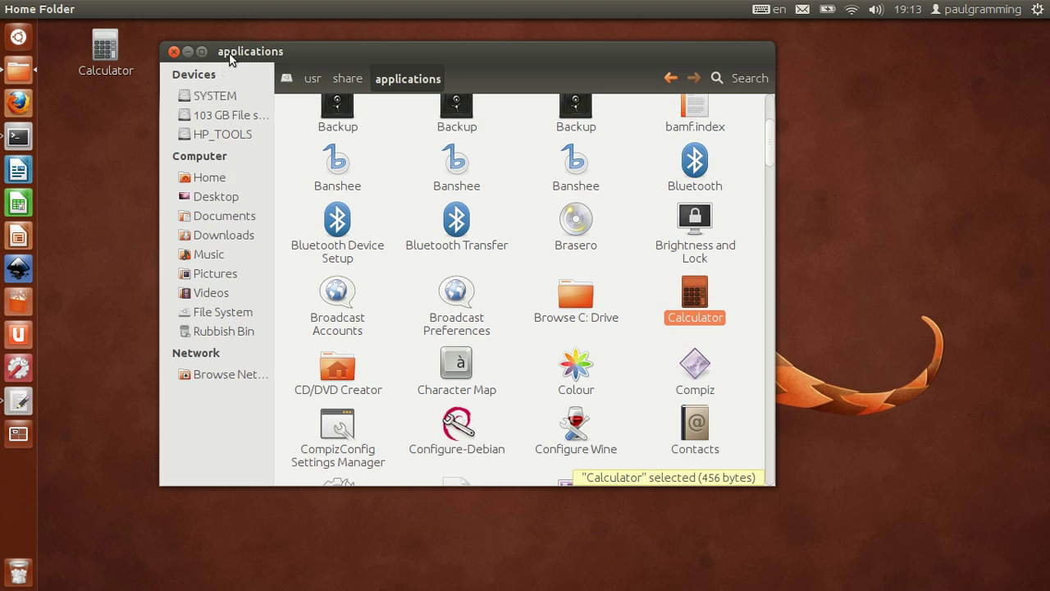
- Rename the copied Calculator launcher on the desktop as Eclipse
{"action": "left_click_drag", "start_coordinate": [238, 50], "coordinate": [336, 47]}
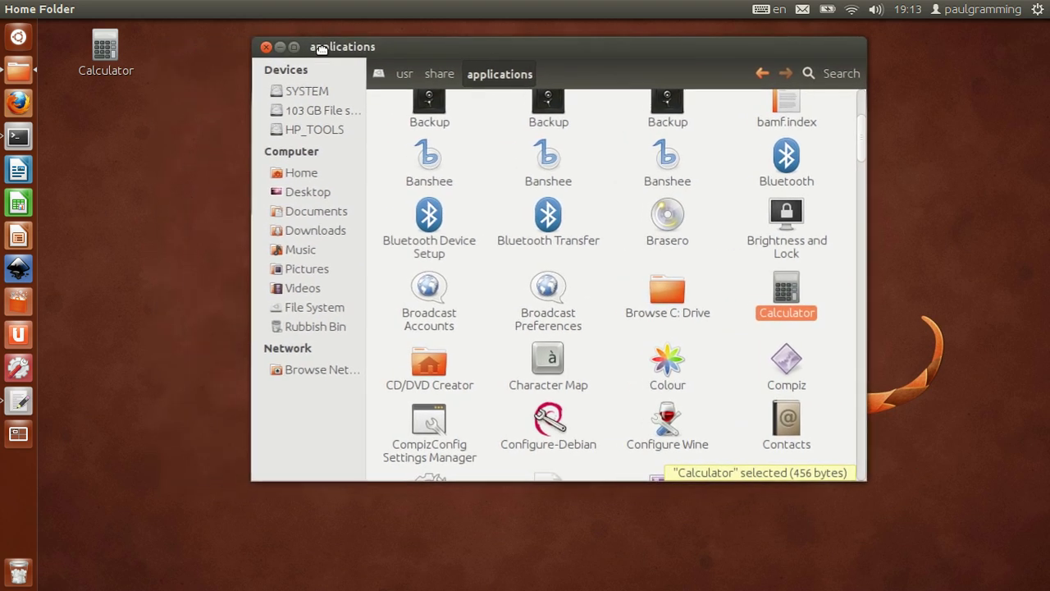
{"action": "right_click", "coordinate": [103, 69]}
{"action": "left_click", "coordinate": [140, 169]}
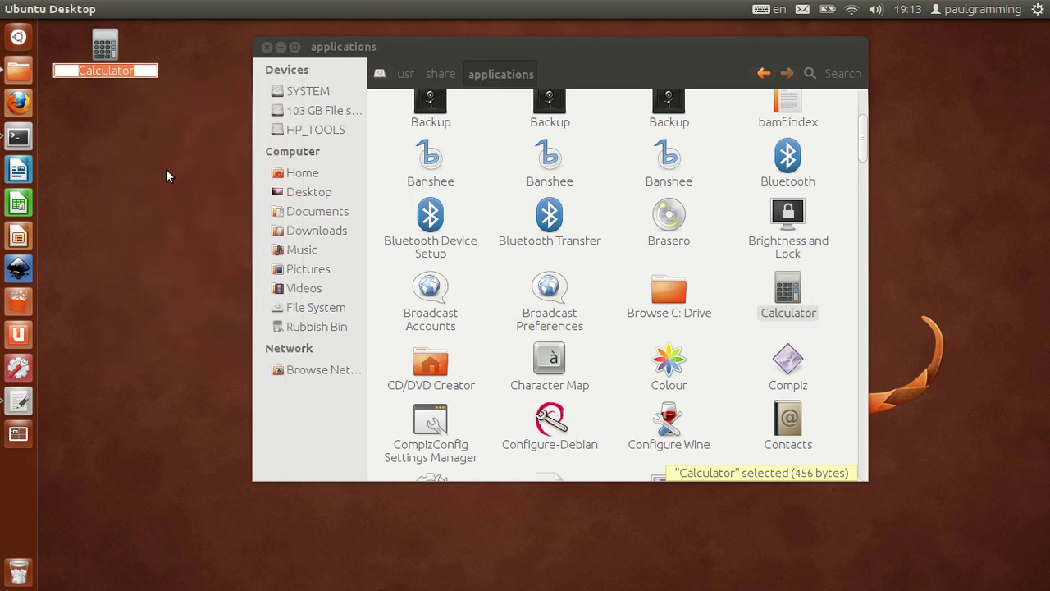
{"action": "type", "text": "Eclipse"}
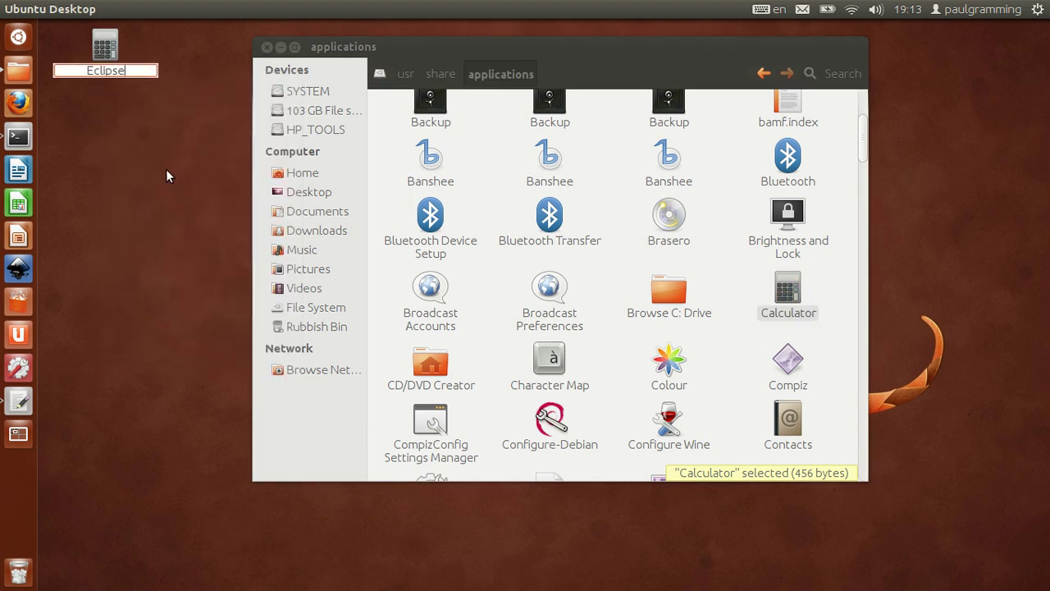
{"action": "key", "text": "Return"}
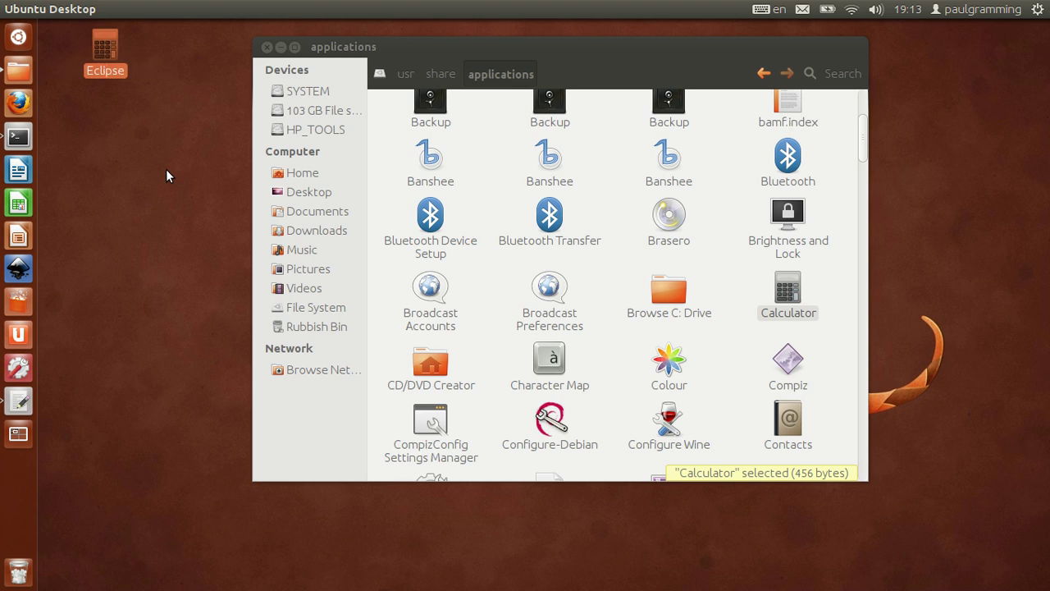
- Open the properties of the desktop Eclipse launcher and get the applications folder window out of the way
{"action": "right_click", "coordinate": [106, 56]}
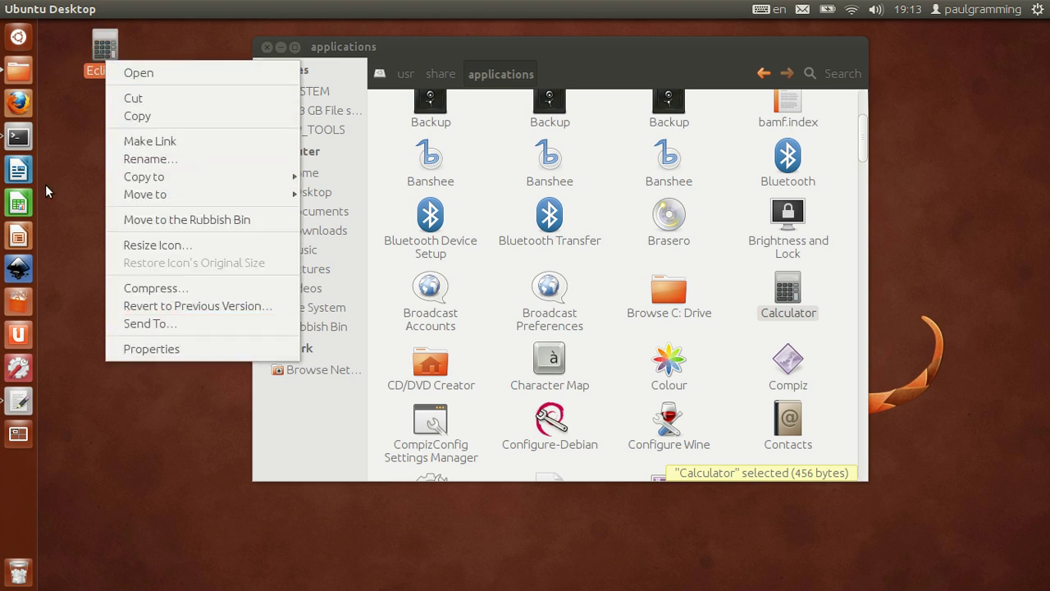
{"action": "left_click", "coordinate": [68, 168]}
{"action": "right_click", "coordinate": [107, 47]}
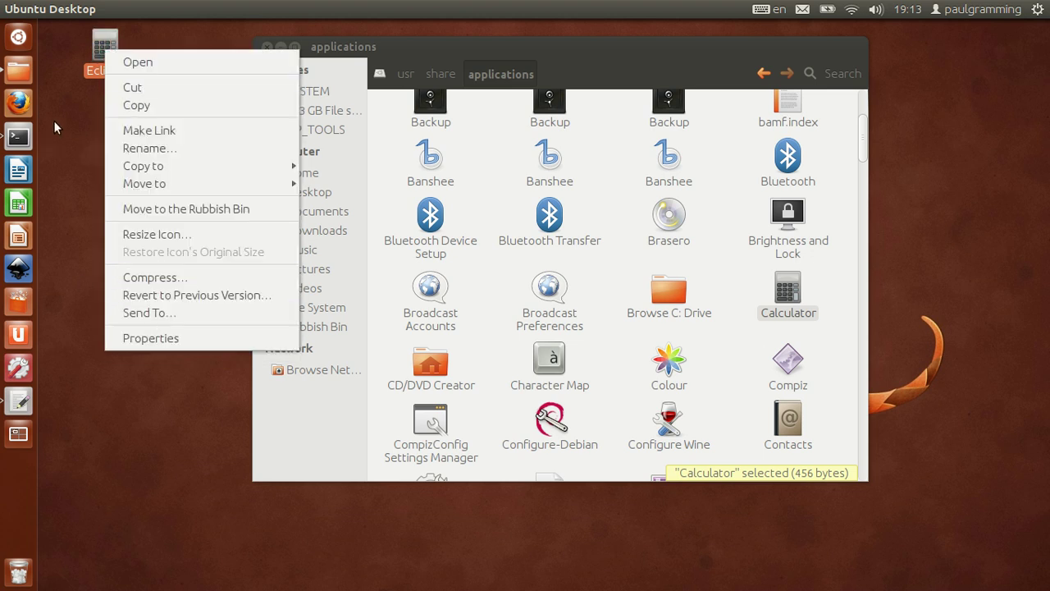
{"action": "left_click", "coordinate": [160, 339]}
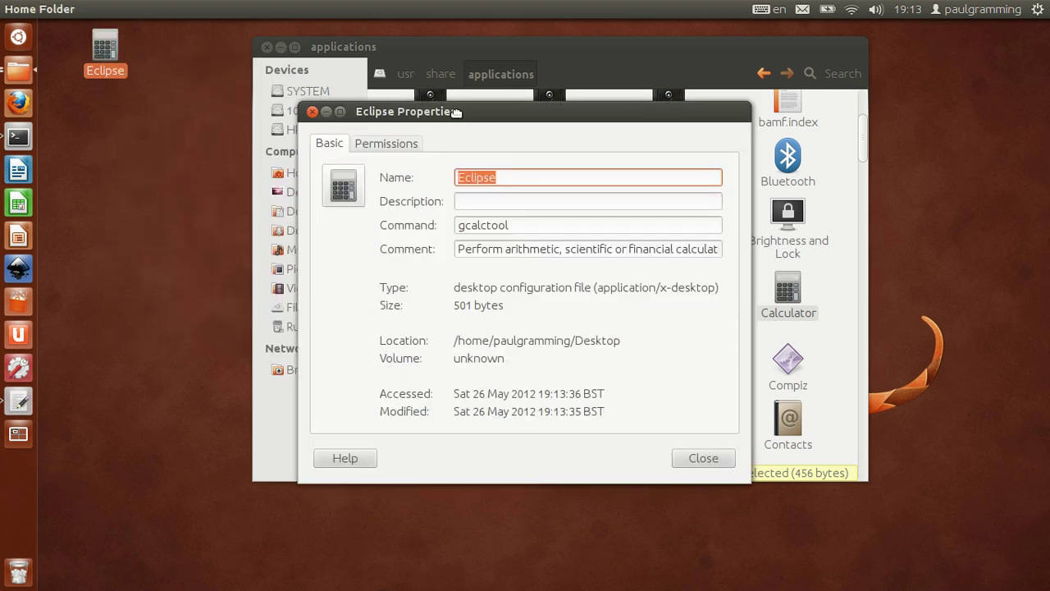
{"action": "left_click_drag", "start_coordinate": [462, 110], "coordinate": [289, 58]}
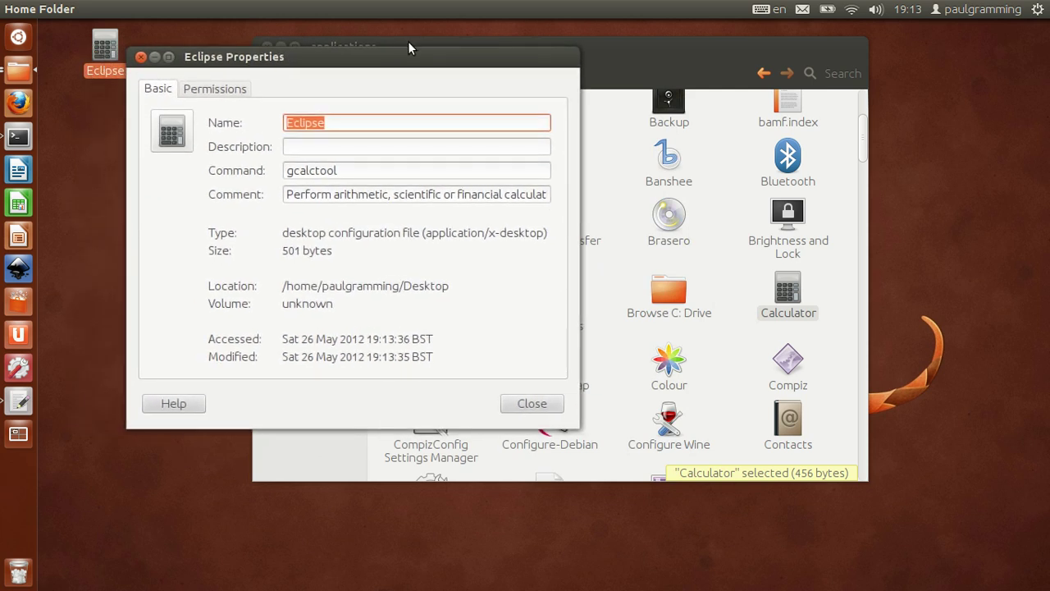
{"action": "left_click_drag", "start_coordinate": [472, 57], "coordinate": [821, 133]}
{"action": "left_click", "coordinate": [615, 123]}
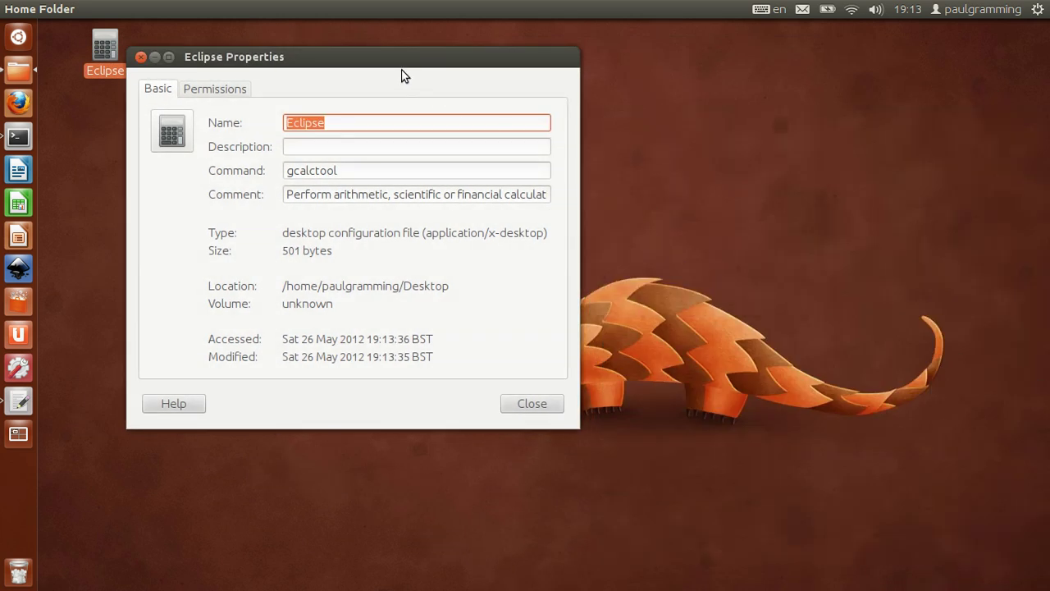
- Set both the description and the comment of the Eclipse launcher to "Eclipse IDE"
{"action": "left_click", "coordinate": [323, 150]}
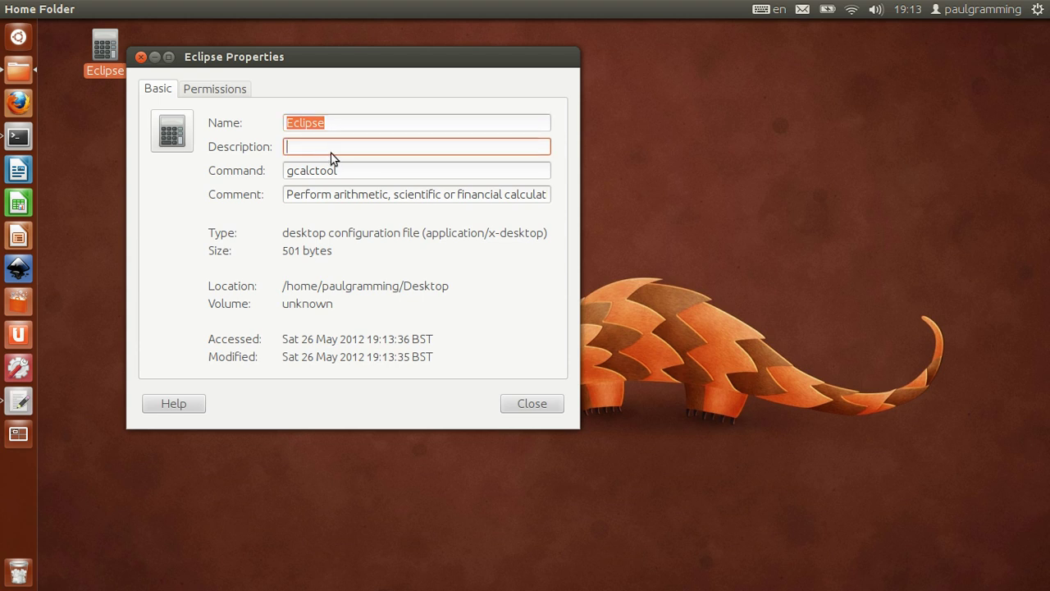
{"action": "type", "text": "Eclipse IDE"}
{"action": "left_click_drag", "start_coordinate": [374, 141], "coordinate": [275, 146]}
{"action": "key", "text": "ctrl+c"}
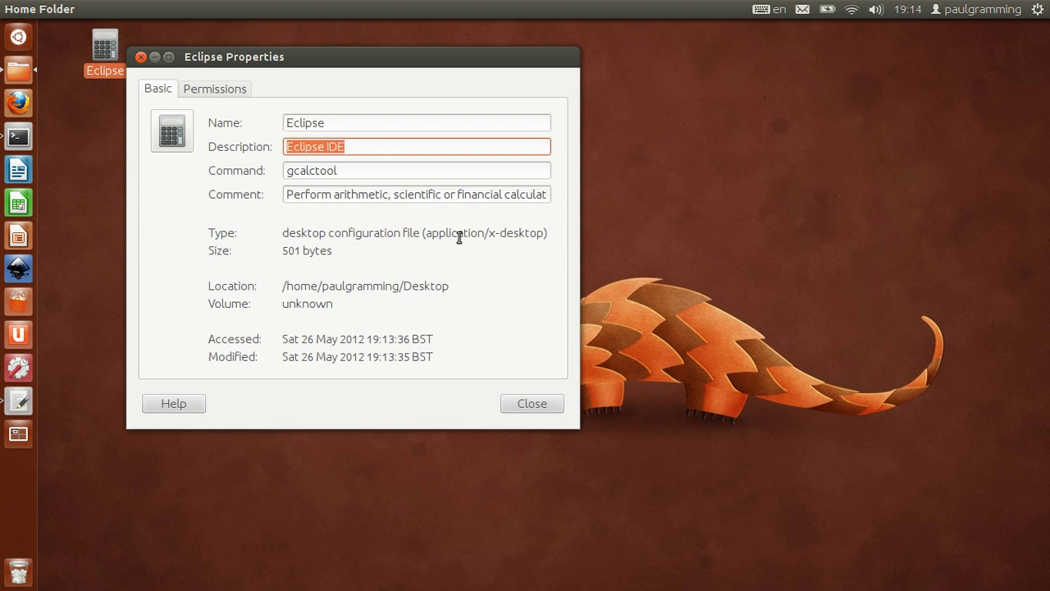
{"action": "left_click", "coordinate": [334, 195]}
{"action": "triple_click", "coordinate": [361, 200]}
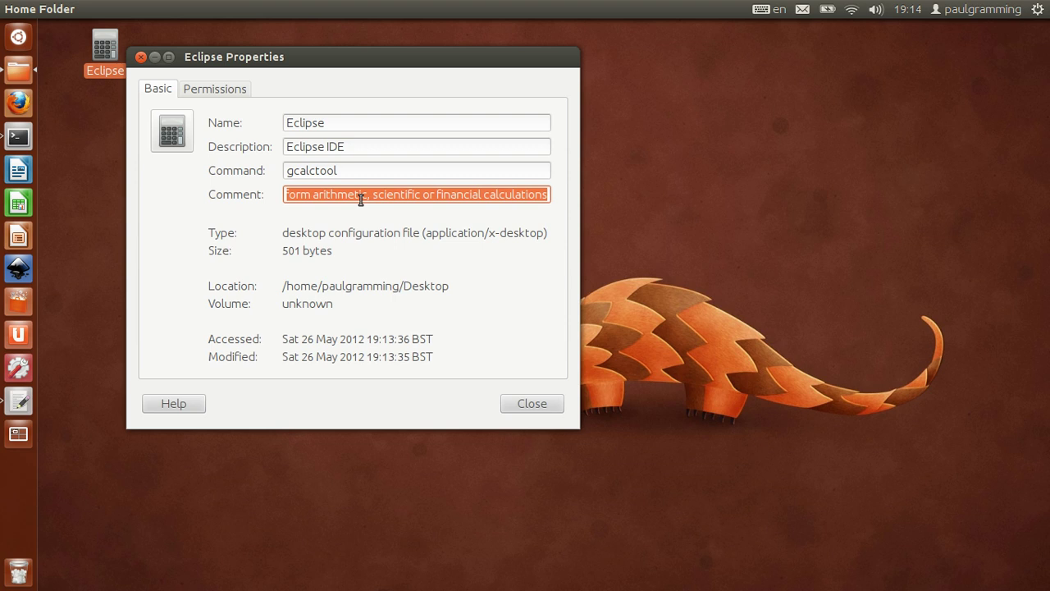
{"action": "key", "text": "ctrl+v"}
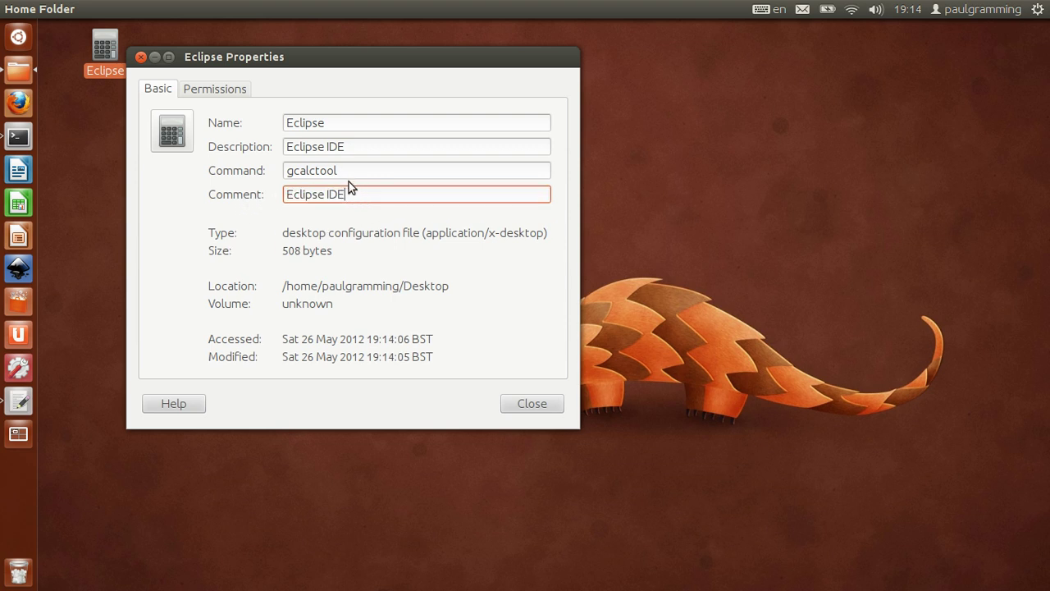
- Replace the launcher's command with /home/paulgramming/Programs/eclipse/eclipse.sh, widening the properties window to fit the path
{"action": "left_click_drag", "start_coordinate": [353, 170], "coordinate": [223, 173]}
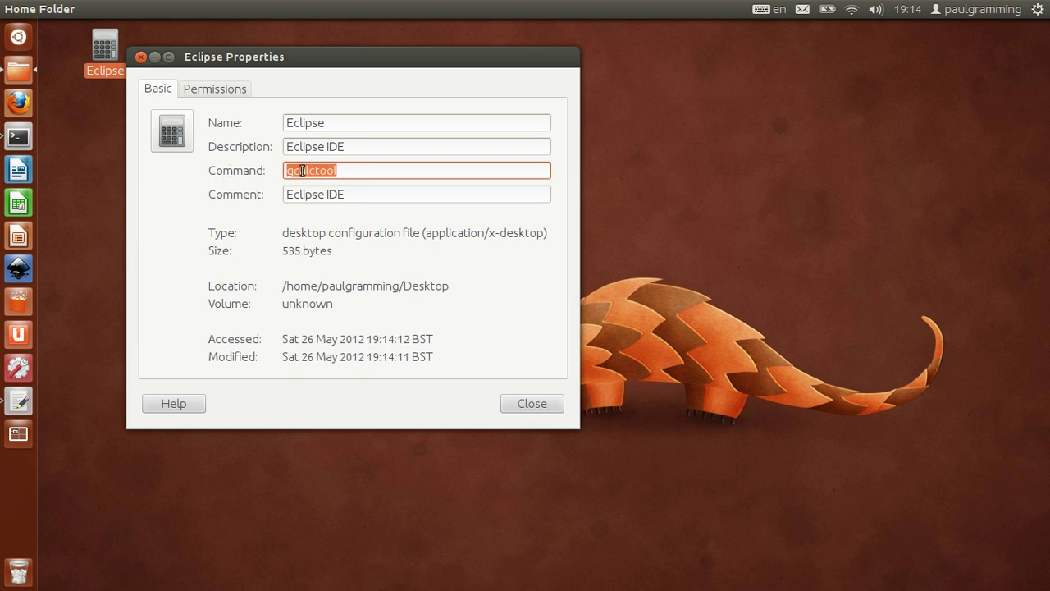
{"action": "left_click_drag", "start_coordinate": [577, 249], "coordinate": [867, 256]}
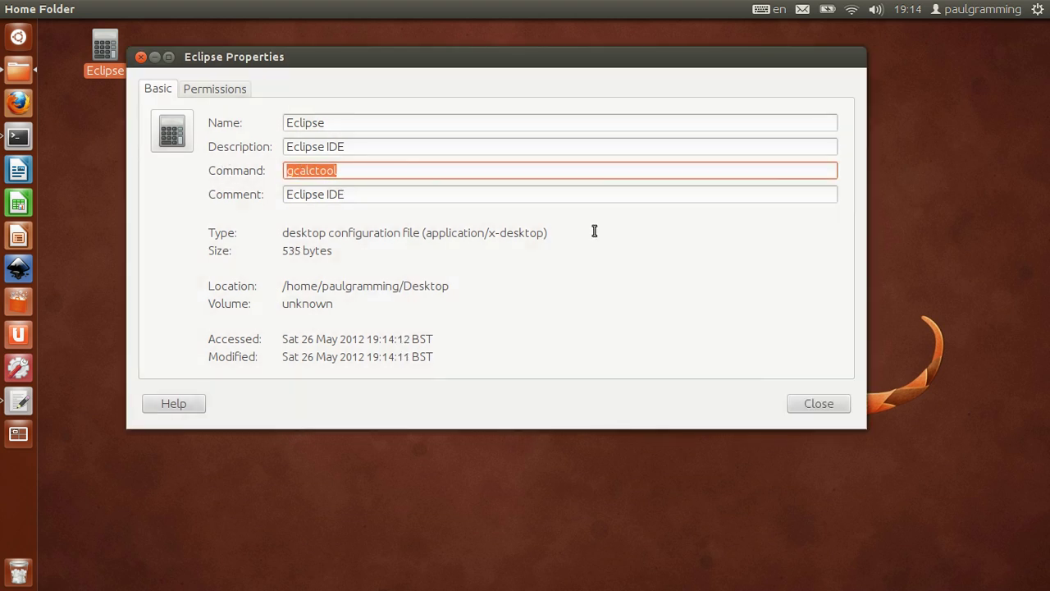
{"action": "key", "text": "BackSpace"}
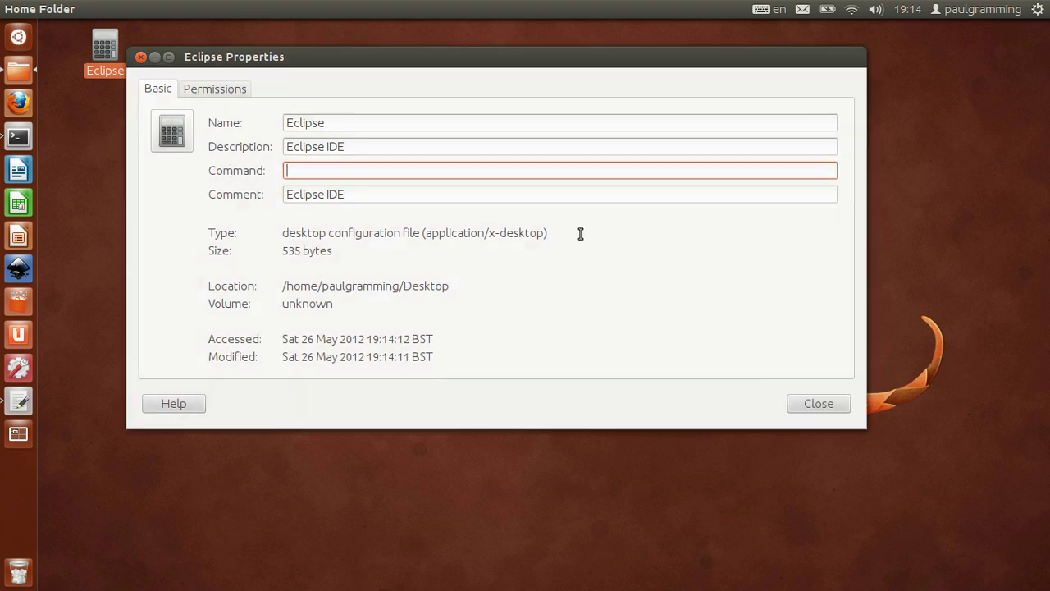
{"action": "type", "text": "/home/paulgramming/"}
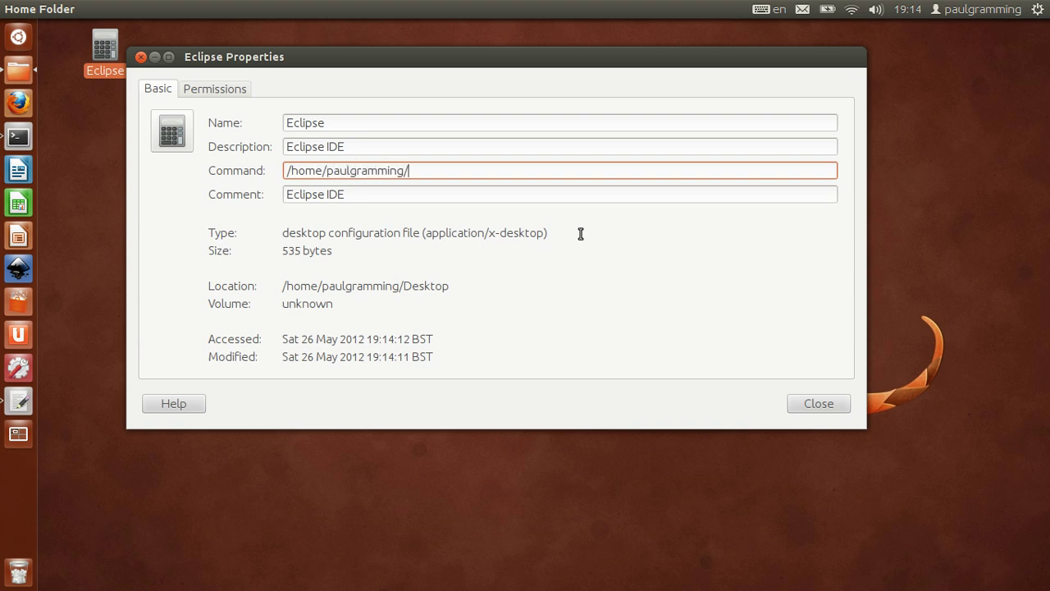
{"action": "type", "text": "Programs/eclipse"}
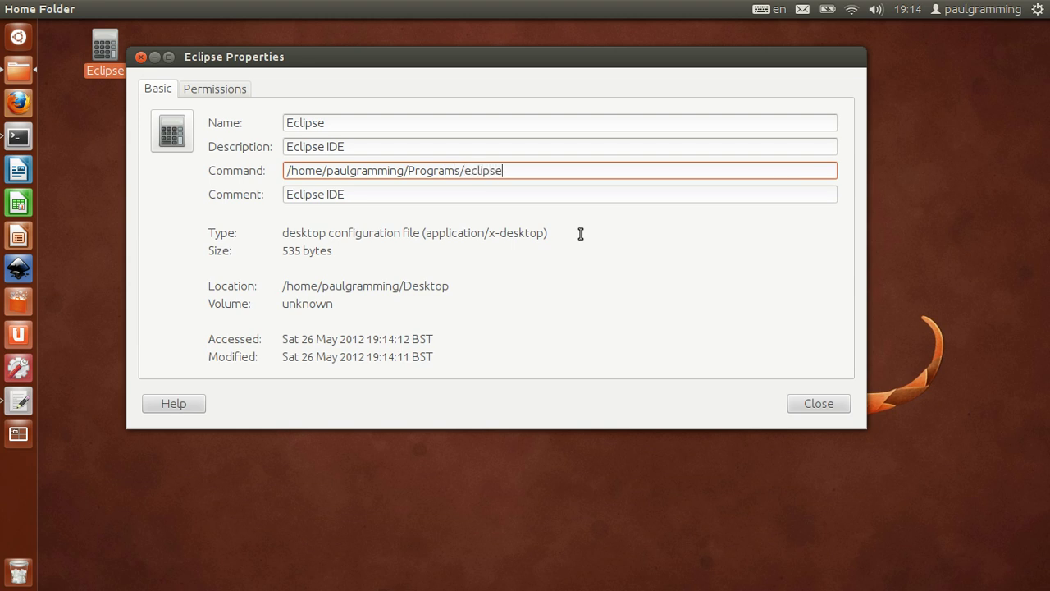
{"action": "type", "text": "/eclipse.sh"}
{"action": "left_click", "coordinate": [211, 89]}
{"action": "left_click", "coordinate": [158, 90]}
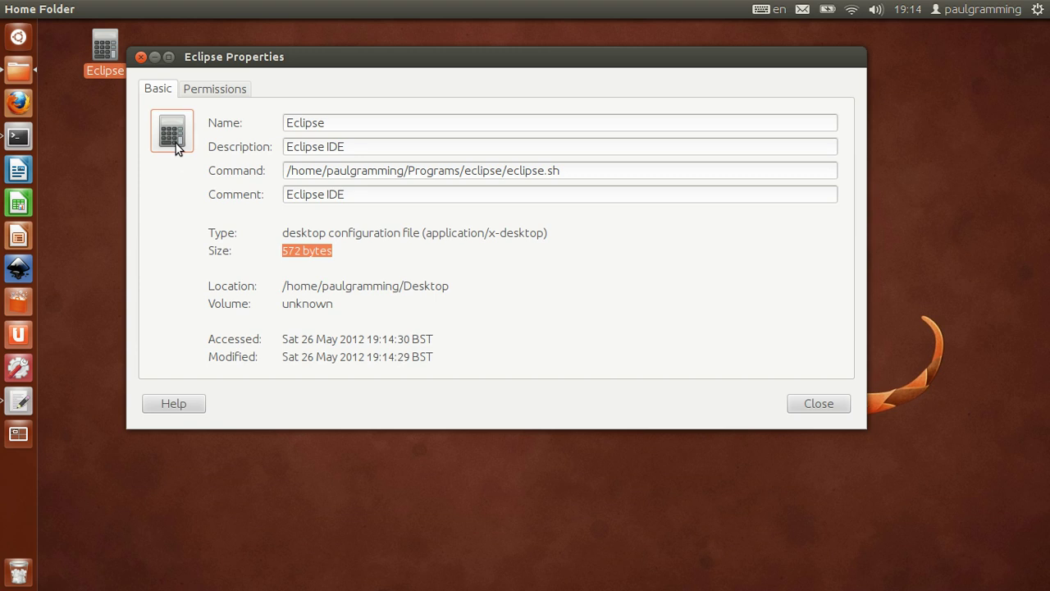
- Set the Eclipse launcher's icon to icon.xpm from the Programs/eclipse folder in the home folder, and close its properties
{"action": "left_click", "coordinate": [174, 140]}
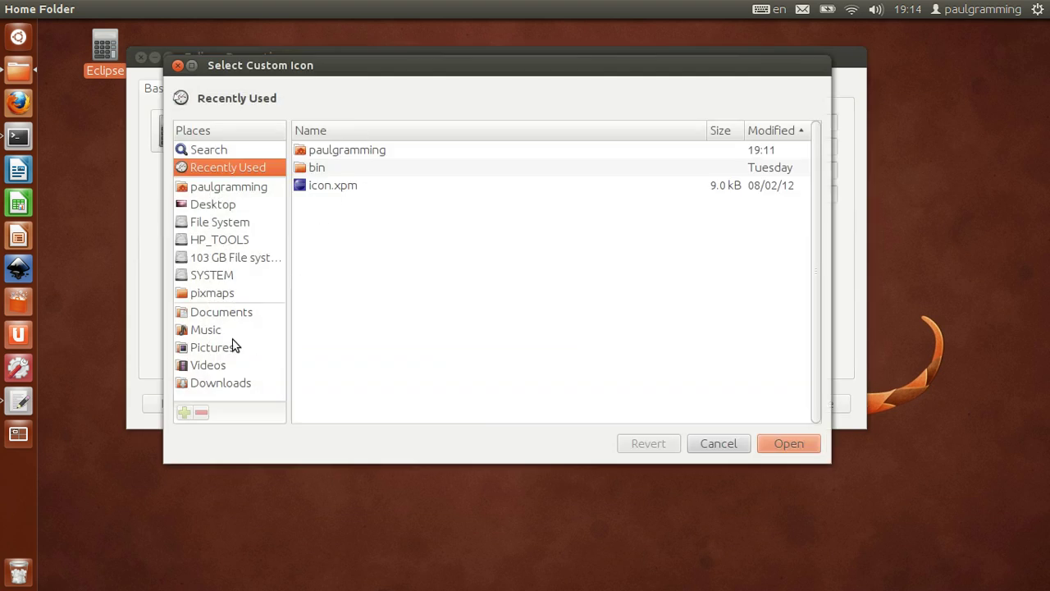
{"action": "left_click", "coordinate": [213, 187]}
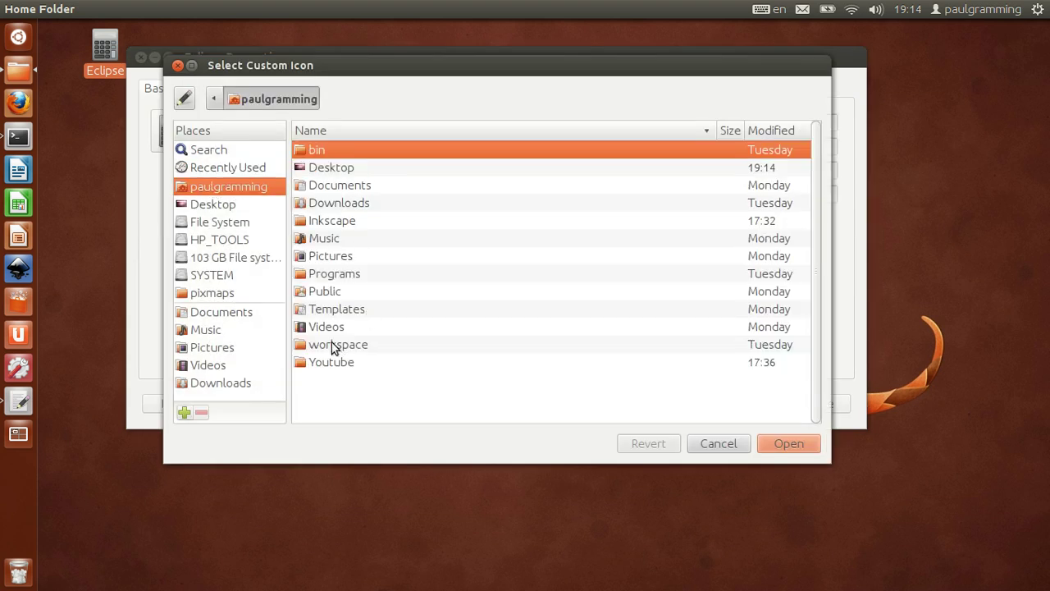
{"action": "left_click", "coordinate": [334, 274]}
{"action": "double_click", "coordinate": [334, 274]}
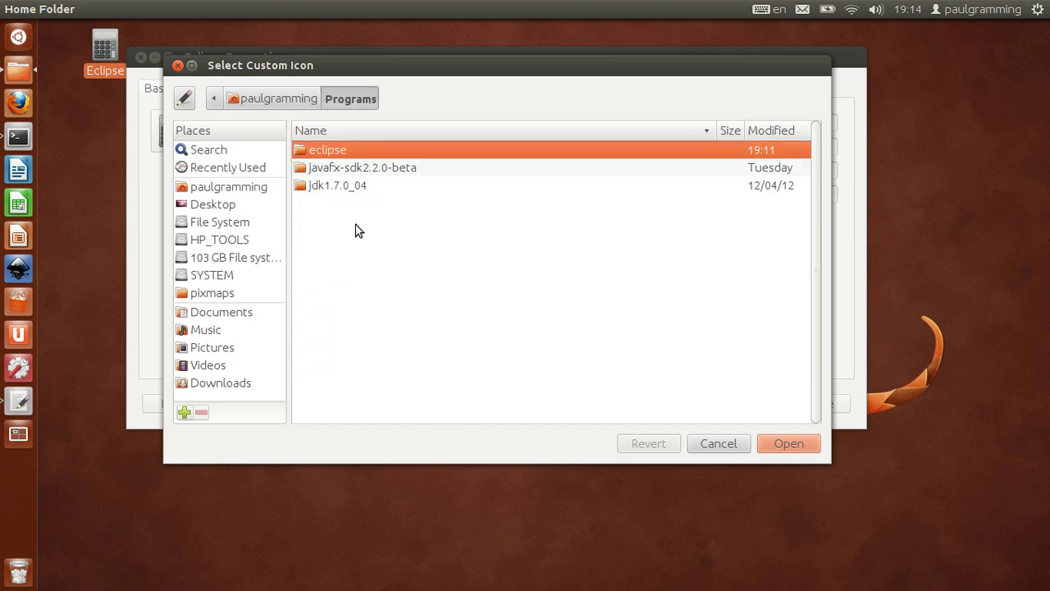
{"action": "double_click", "coordinate": [317, 151]}
{"action": "left_click", "coordinate": [324, 274]}
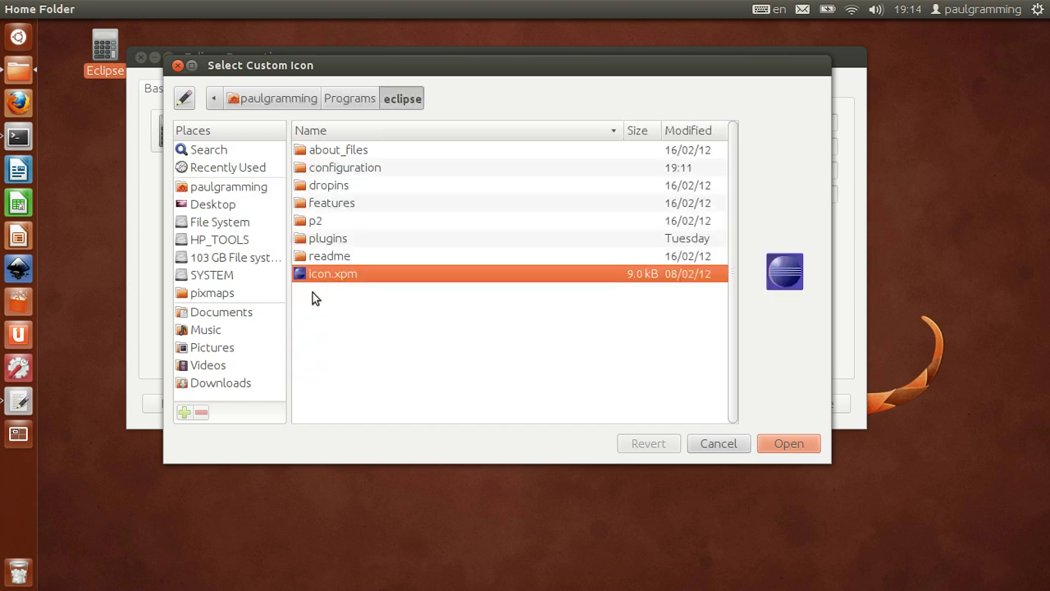
{"action": "left_click", "coordinate": [790, 444]}
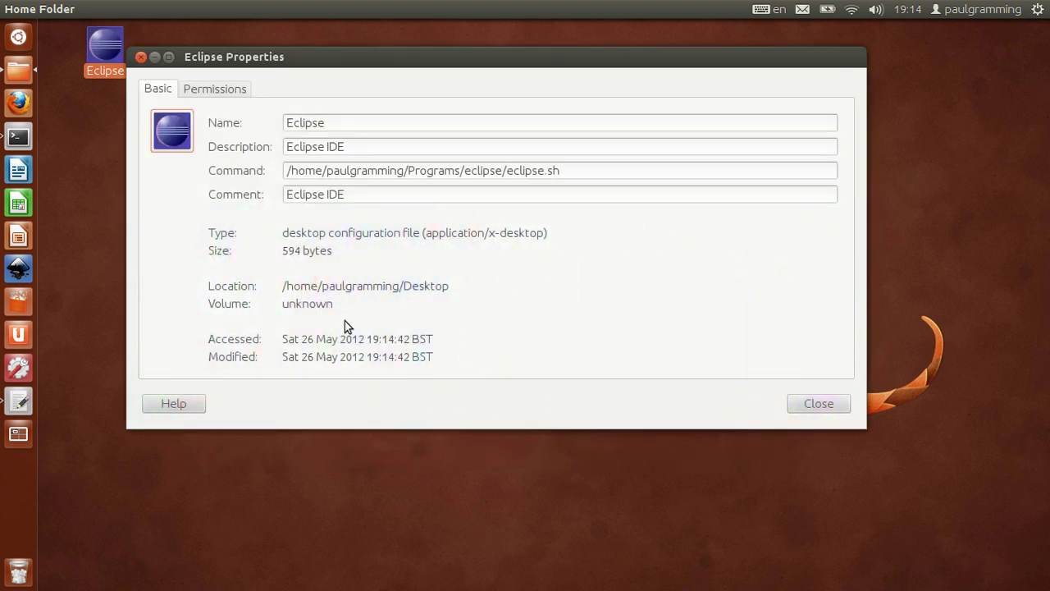
{"action": "left_click", "coordinate": [814, 405]}
{"action": "left_click", "coordinate": [223, 168]}
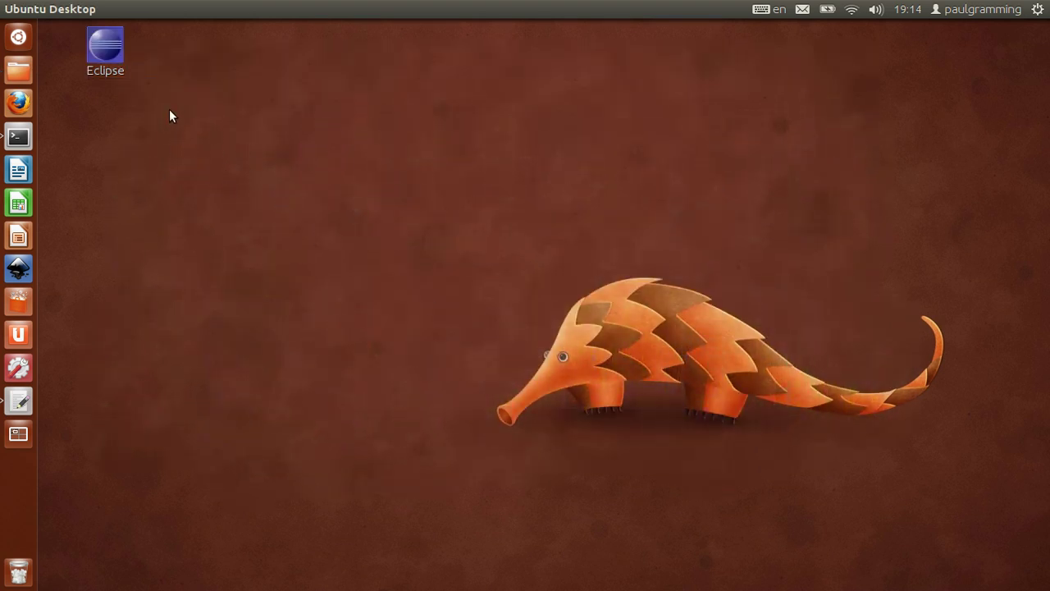
- Start Eclipse from its desktop launcher as a test and cancel the workspace selection
{"action": "double_click", "coordinate": [106, 51]}
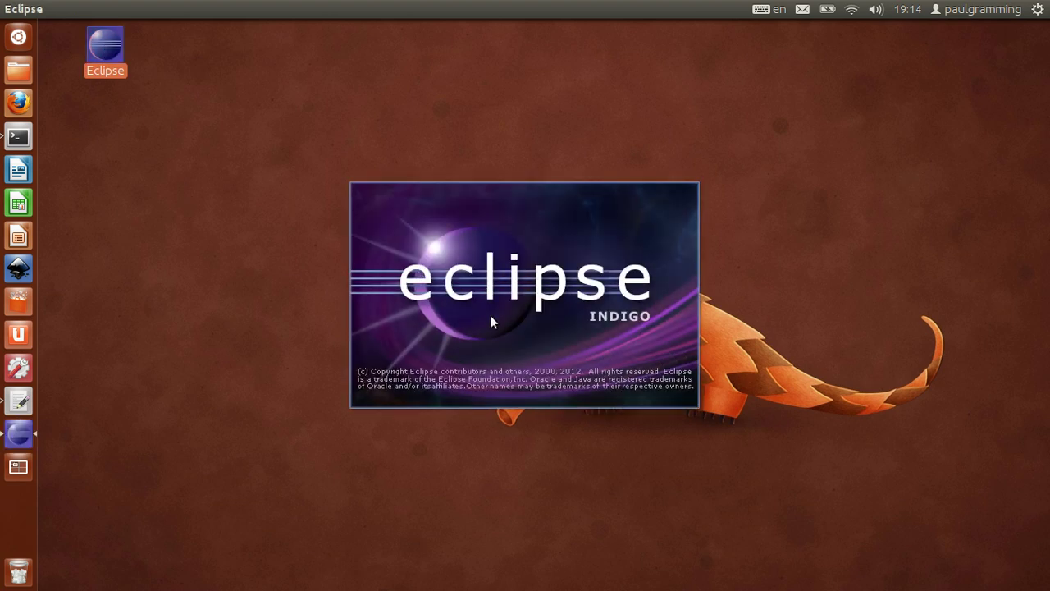
{"action": "left_click", "coordinate": [649, 371]}
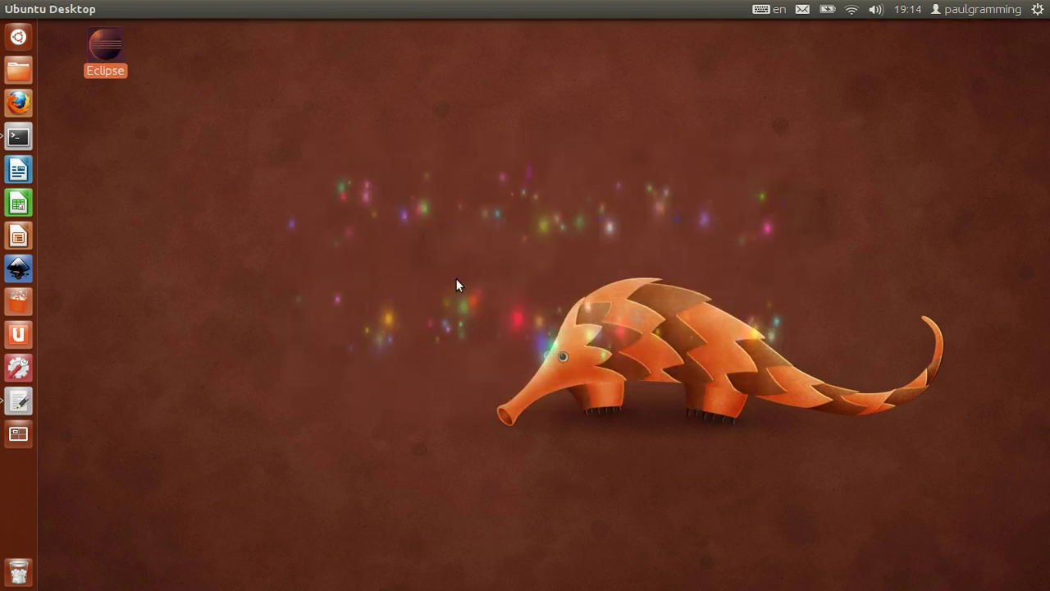
{"action": "left_click", "coordinate": [324, 240]}
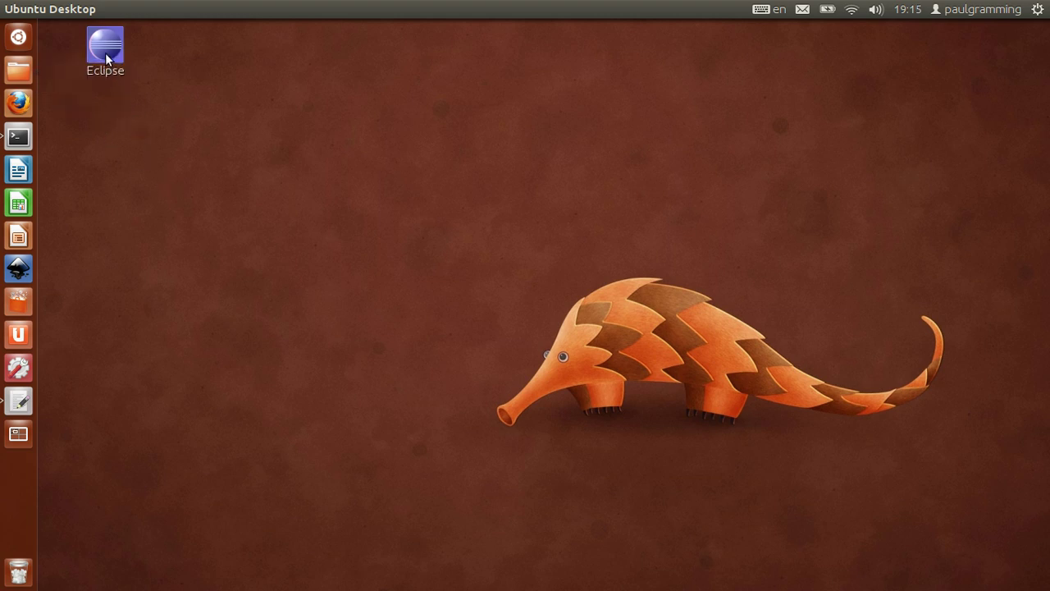
- Open the home folder in a window clear of the desktop Eclipse launcher and show its hidden files
{"action": "left_click", "coordinate": [18, 70]}
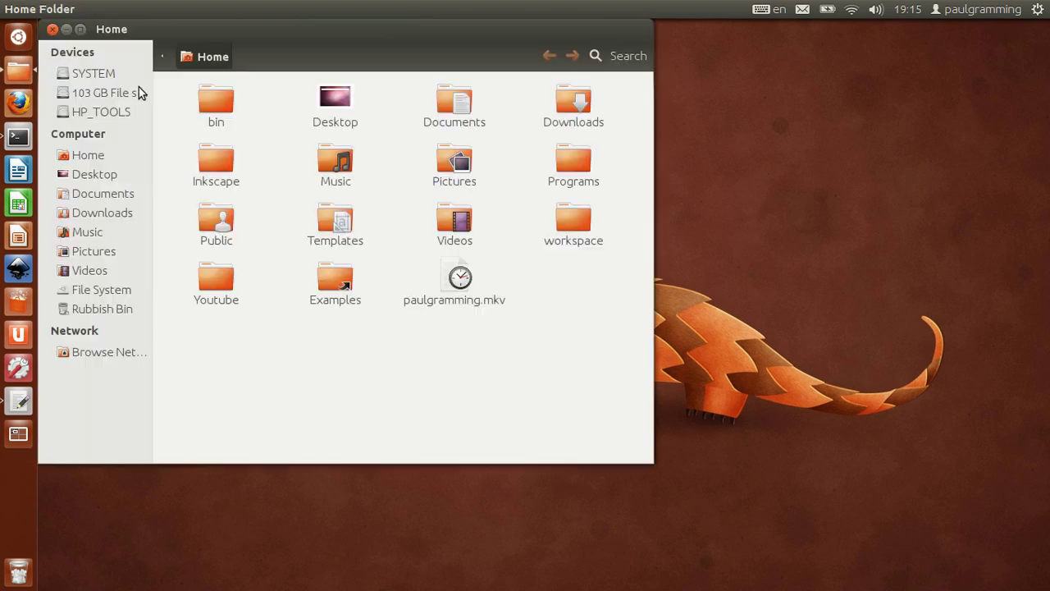
{"action": "left_click_drag", "start_coordinate": [203, 35], "coordinate": [429, 88]}
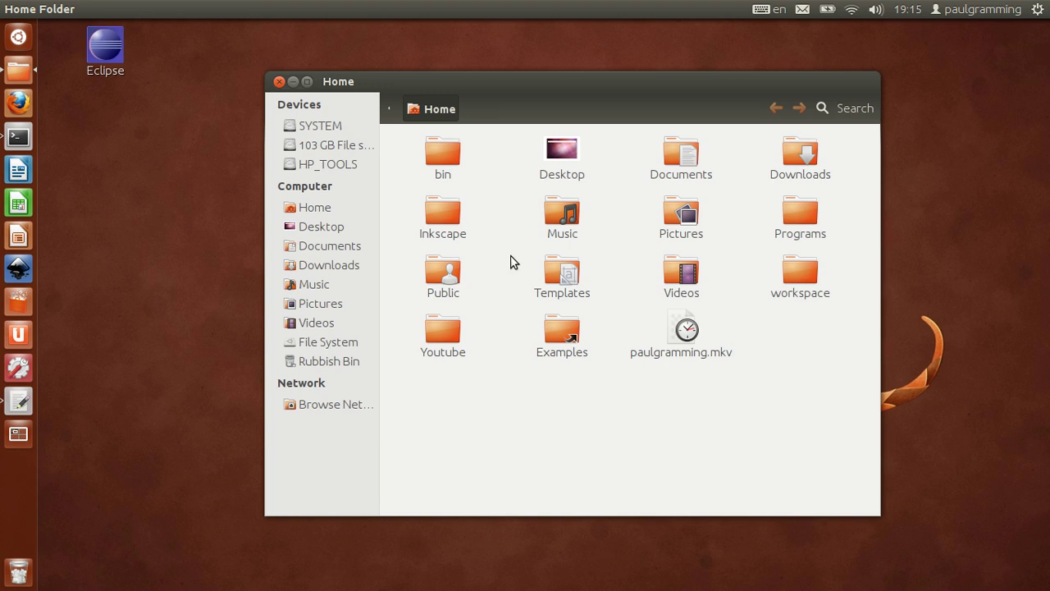
{"action": "left_click_drag", "start_coordinate": [376, 81], "coordinate": [317, 78]}
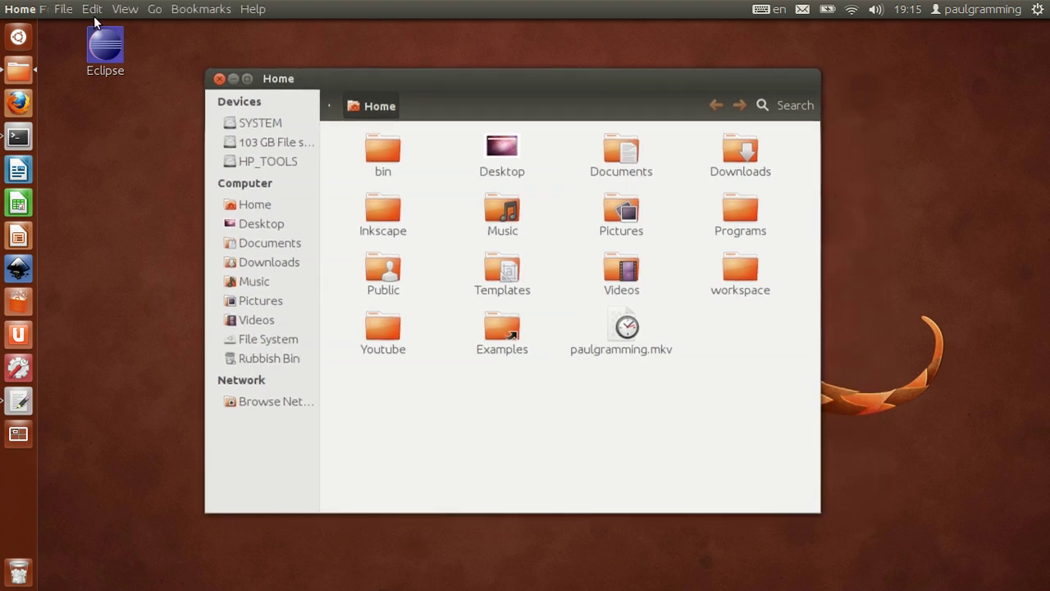
{"action": "left_click", "coordinate": [126, 10]}
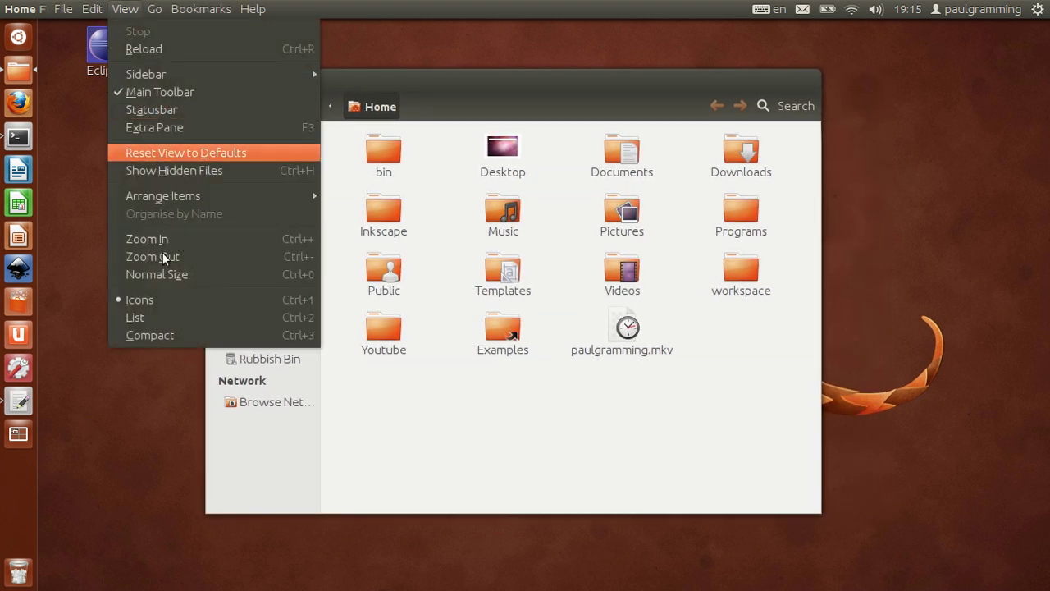
{"action": "left_click", "coordinate": [191, 171]}
- Open the .local/share/applications folder inside the home folder
{"action": "scroll", "coordinate": [563, 351], "scroll_direction": "down", "scroll_amount": 3}
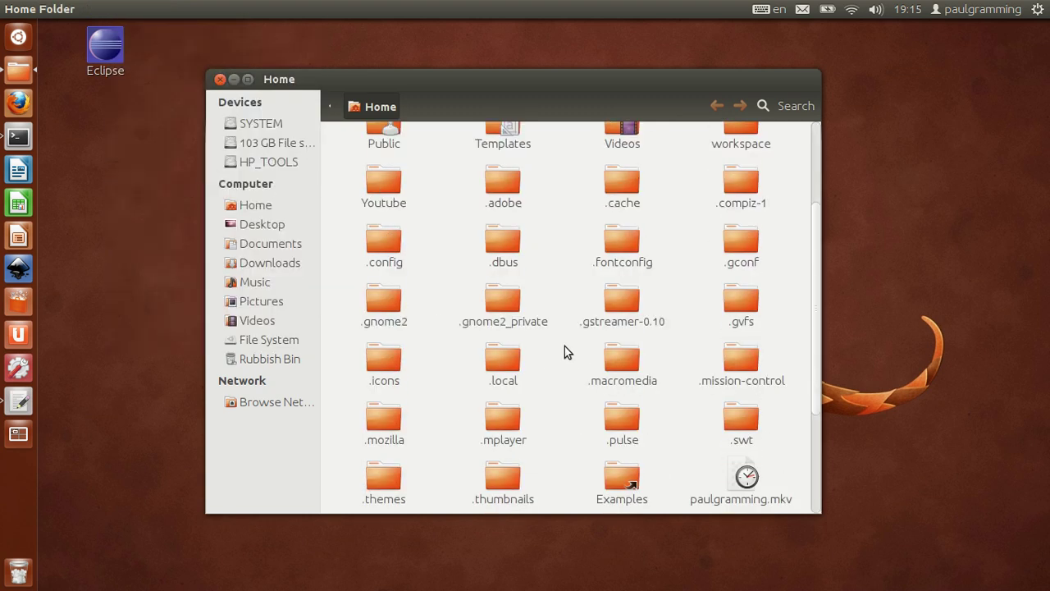
{"action": "left_click", "coordinate": [510, 388]}
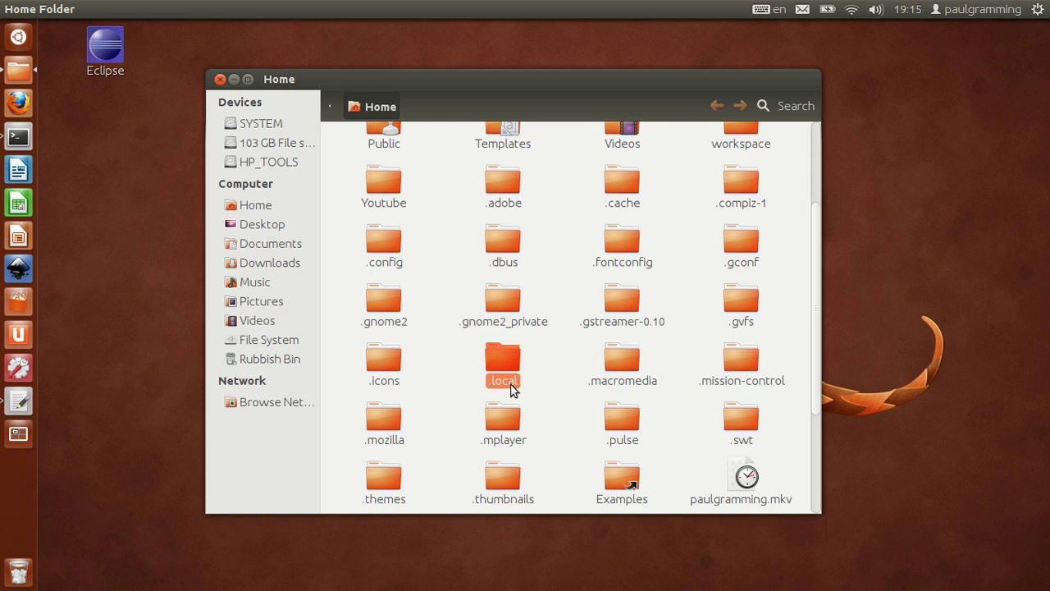
{"action": "double_click", "coordinate": [509, 372]}
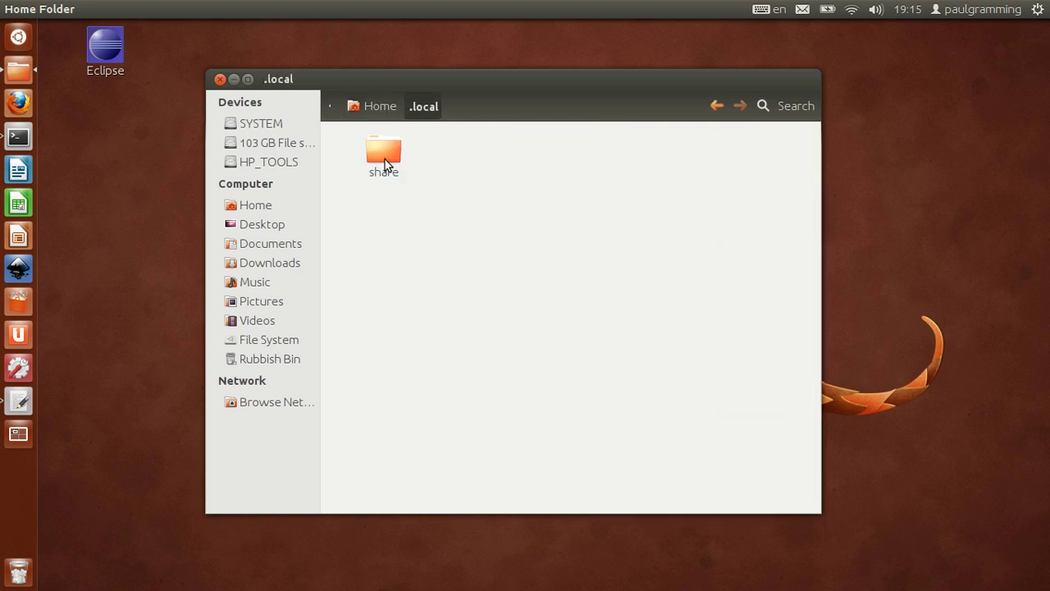
{"action": "double_click", "coordinate": [385, 159]}
{"action": "left_click", "coordinate": [389, 179]}
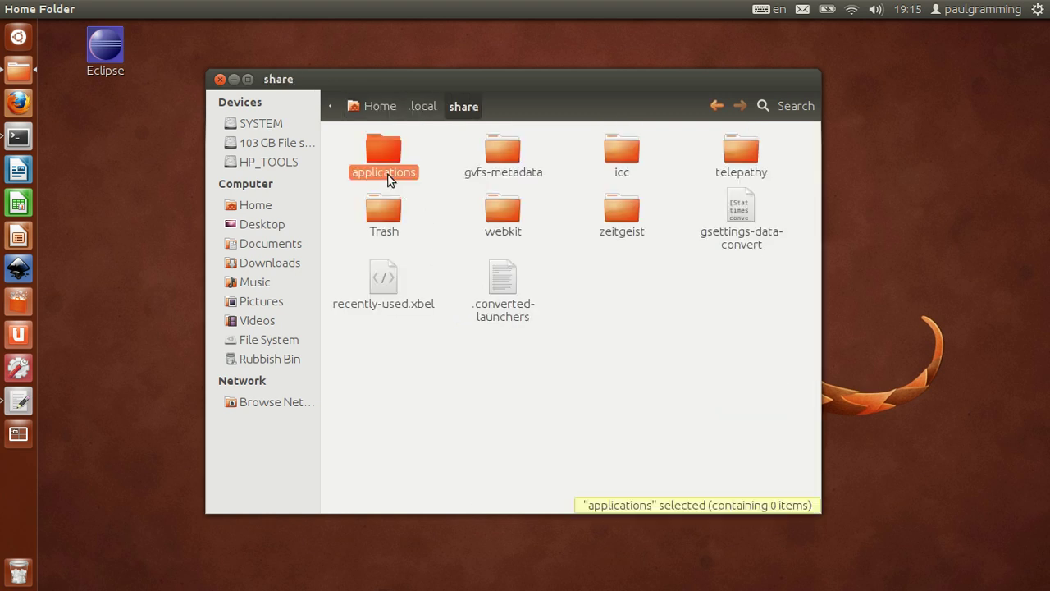
{"action": "double_click", "coordinate": [389, 178]}
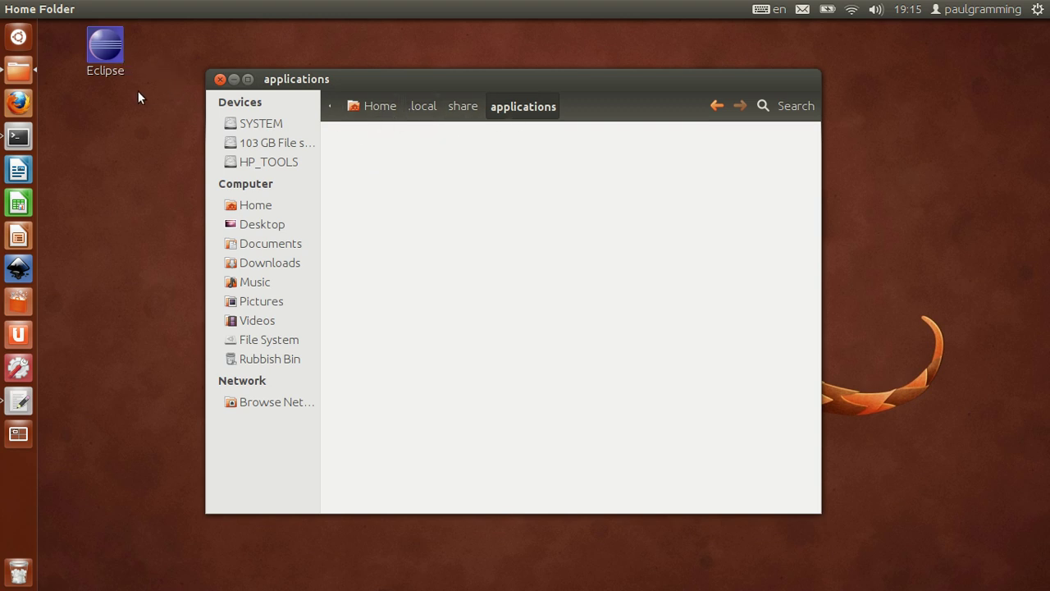
- Move the Eclipse launcher from the desktop into the .local/share/applications folder and close the folder window
{"action": "left_click_drag", "start_coordinate": [110, 55], "coordinate": [450, 205]}
{"action": "left_click", "coordinate": [508, 169]}
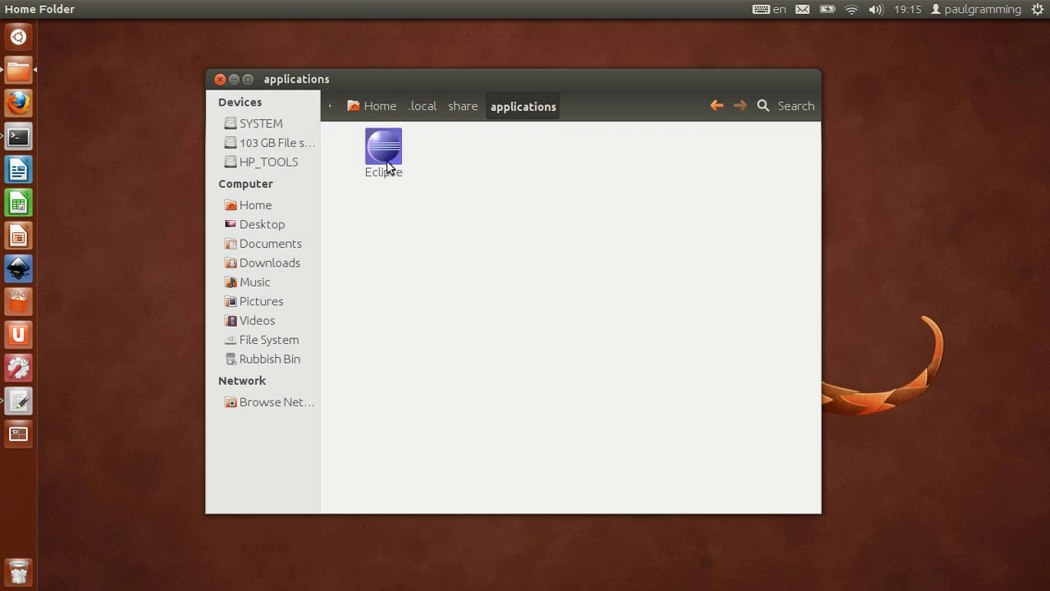
{"action": "left_click", "coordinate": [220, 79]}
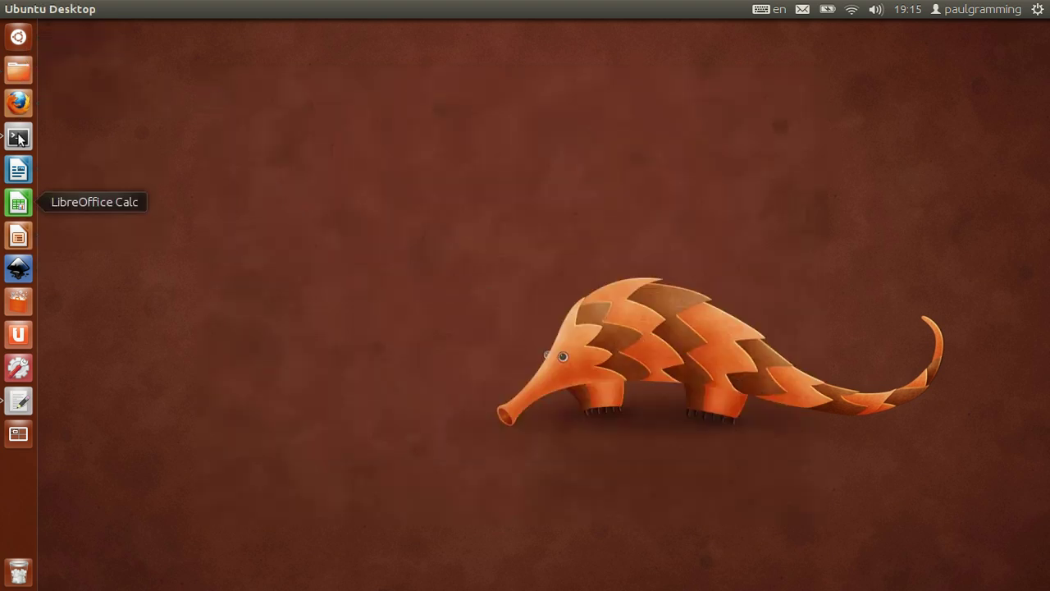
- Find Eclipse with a Dash search for "eclipse" and add it to the Unity launcher between Firefox and the terminal
{"action": "left_click", "coordinate": [18, 36]}
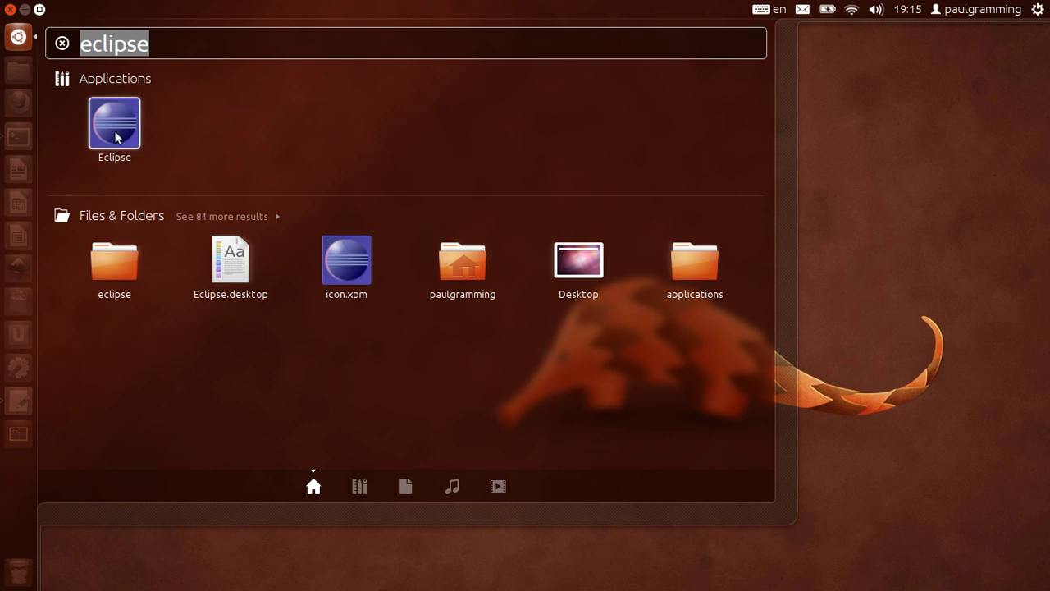
{"action": "left_click_drag", "start_coordinate": [68, 135], "coordinate": [22, 137]}
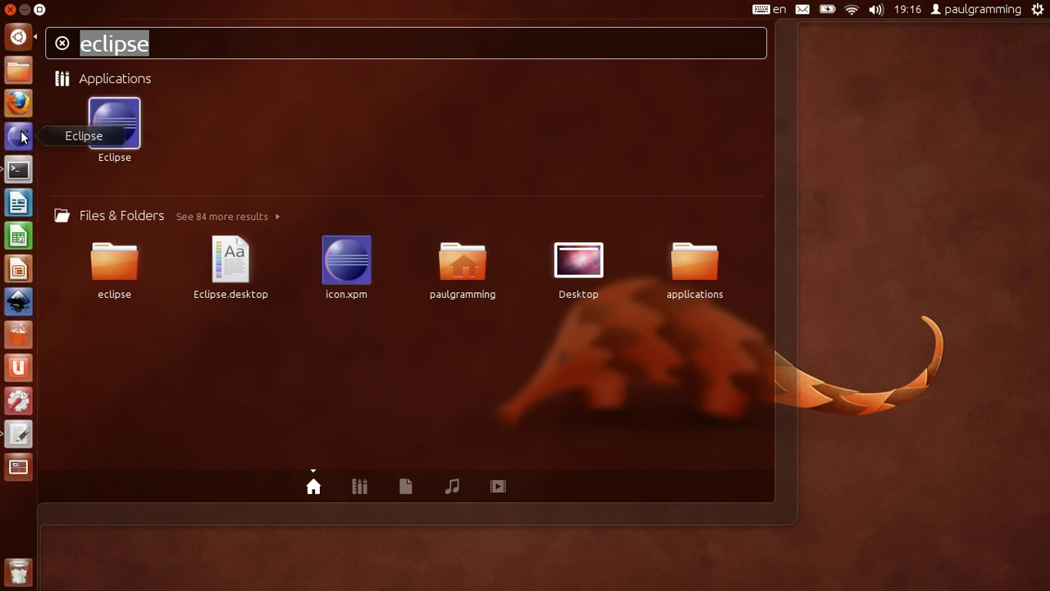
{"action": "left_click", "coordinate": [879, 169]}
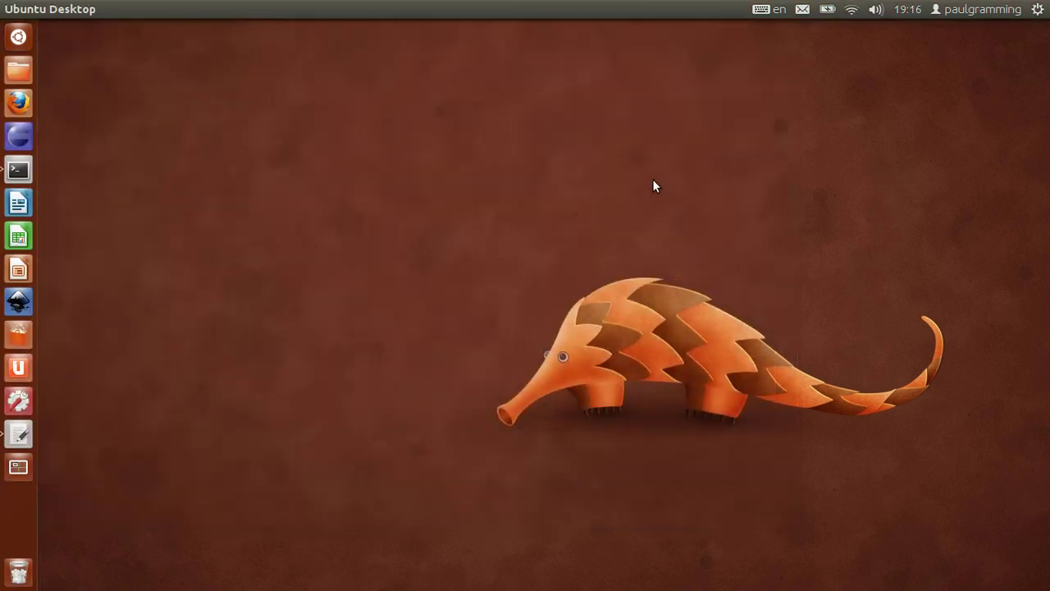
- Test-start Eclipse from the Unity launcher, cancelling its workspace selection, and unlock it from the launcher
{"action": "left_click", "coordinate": [20, 139]}
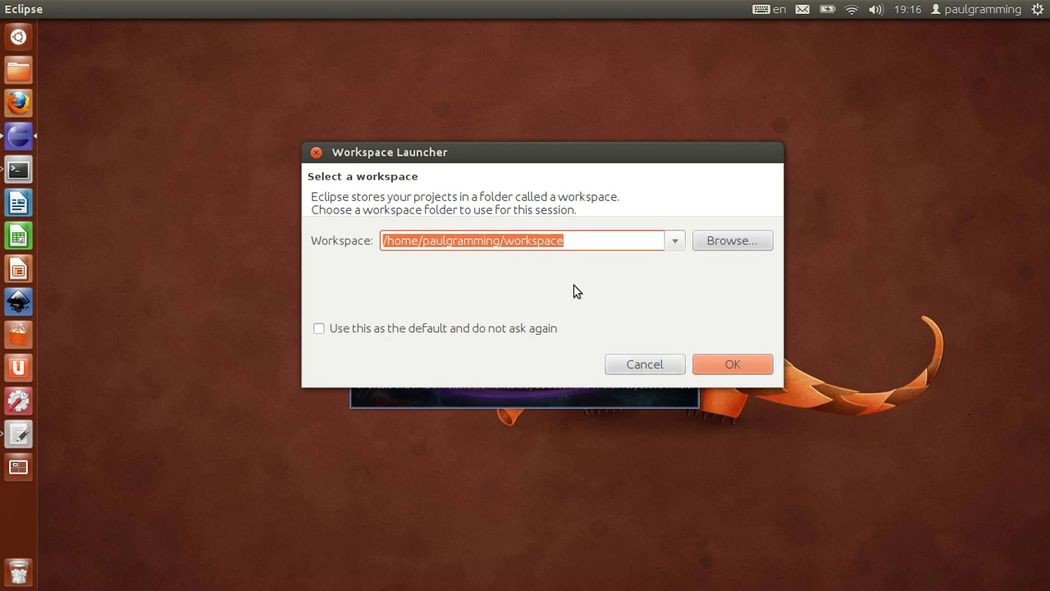
{"action": "left_click", "coordinate": [645, 364]}
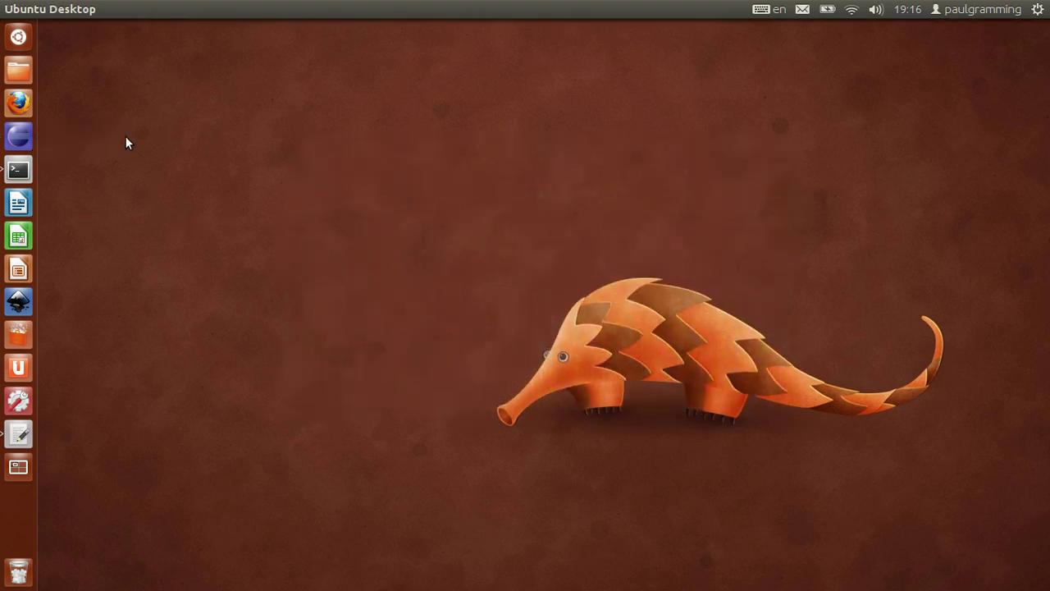
{"action": "right_click", "coordinate": [21, 139]}
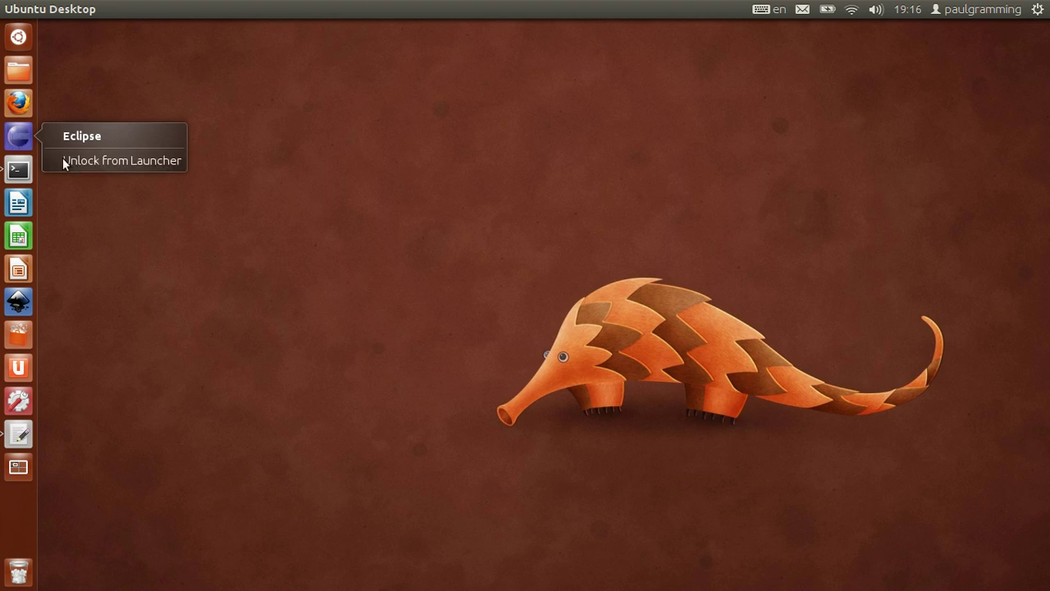
{"action": "left_click", "coordinate": [99, 163]}
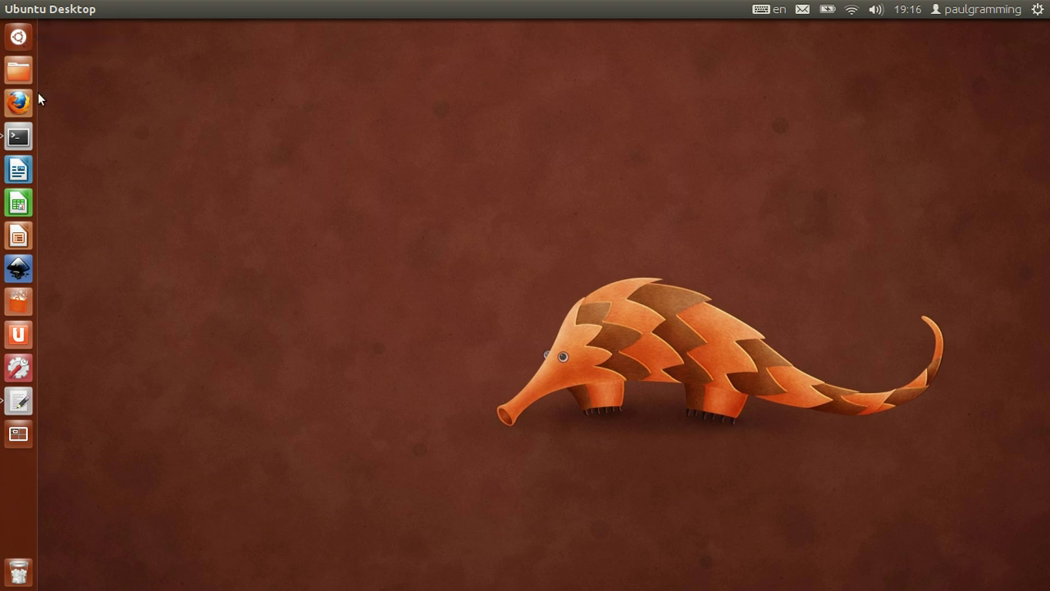
- Open a new home folder window and show its hidden files
{"action": "left_click", "coordinate": [19, 71]}
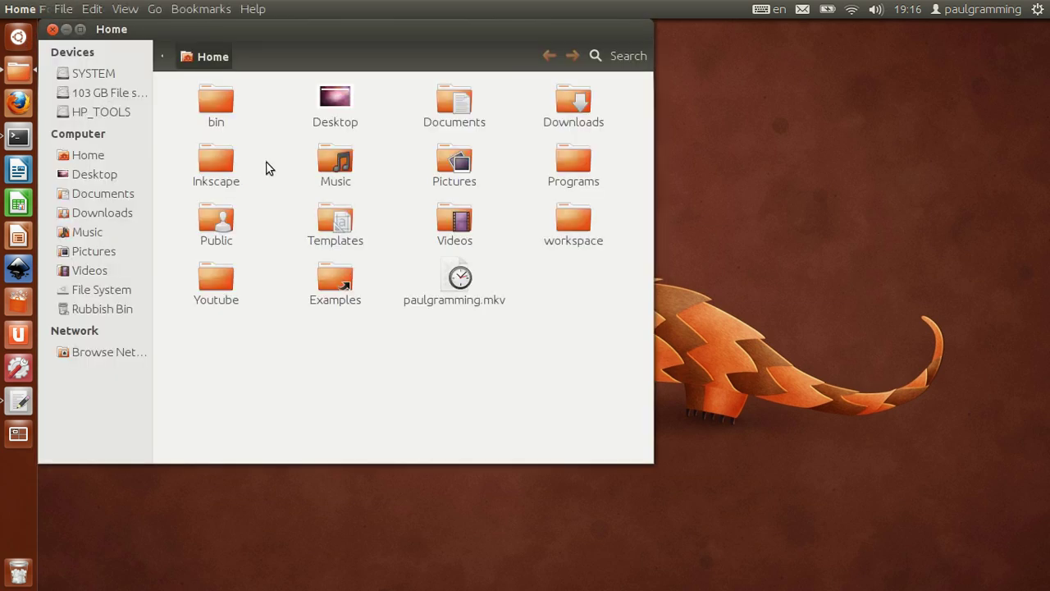
{"action": "left_click", "coordinate": [125, 9]}
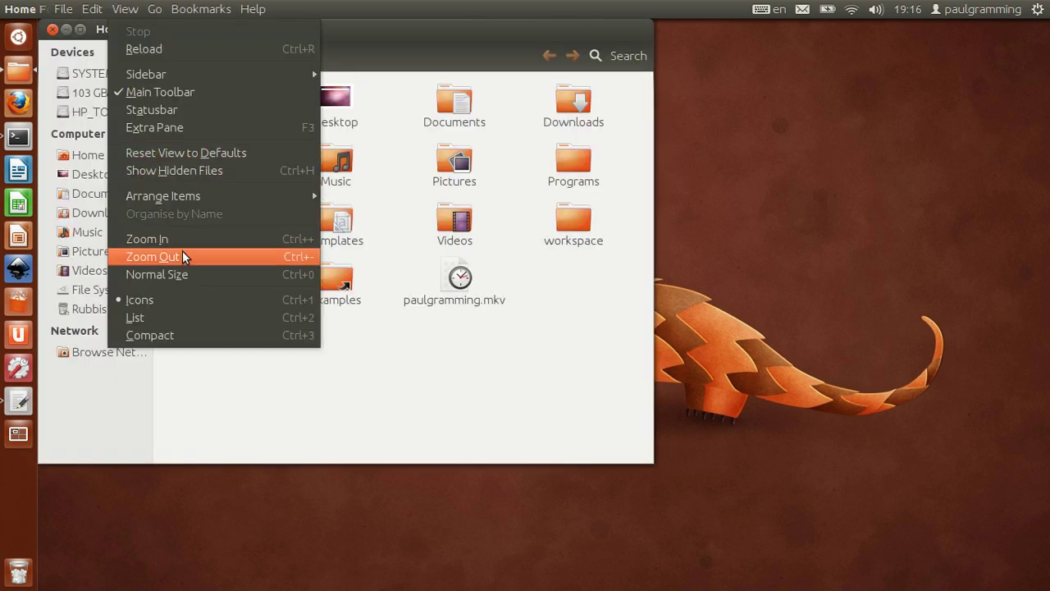
{"action": "left_click", "coordinate": [191, 170]}
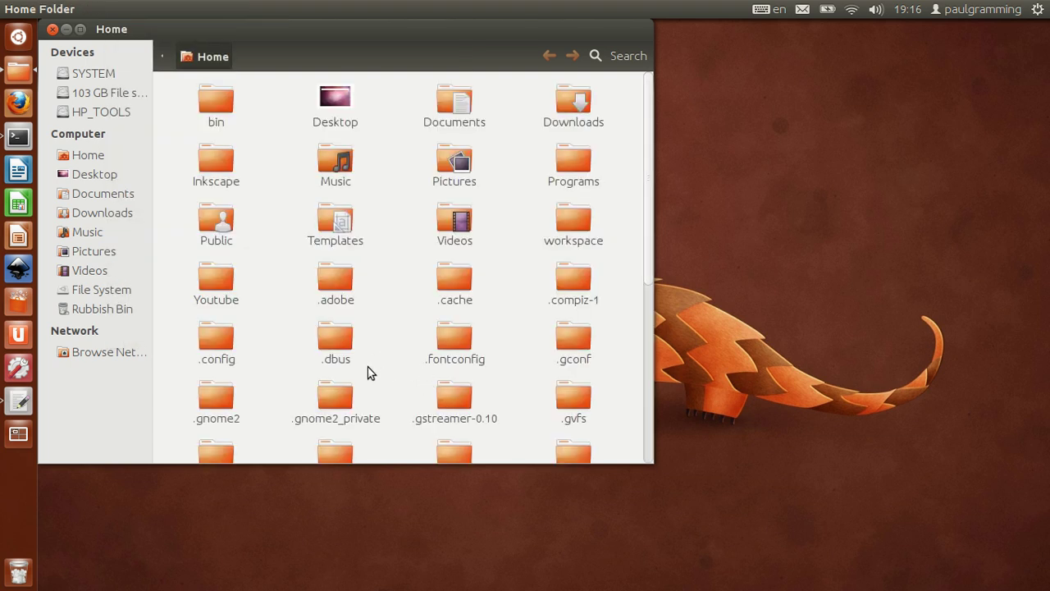
- Go from the home folder through .local and share to the applications folder that holds the Eclipse launcher
{"action": "type", "text": ".loca"}
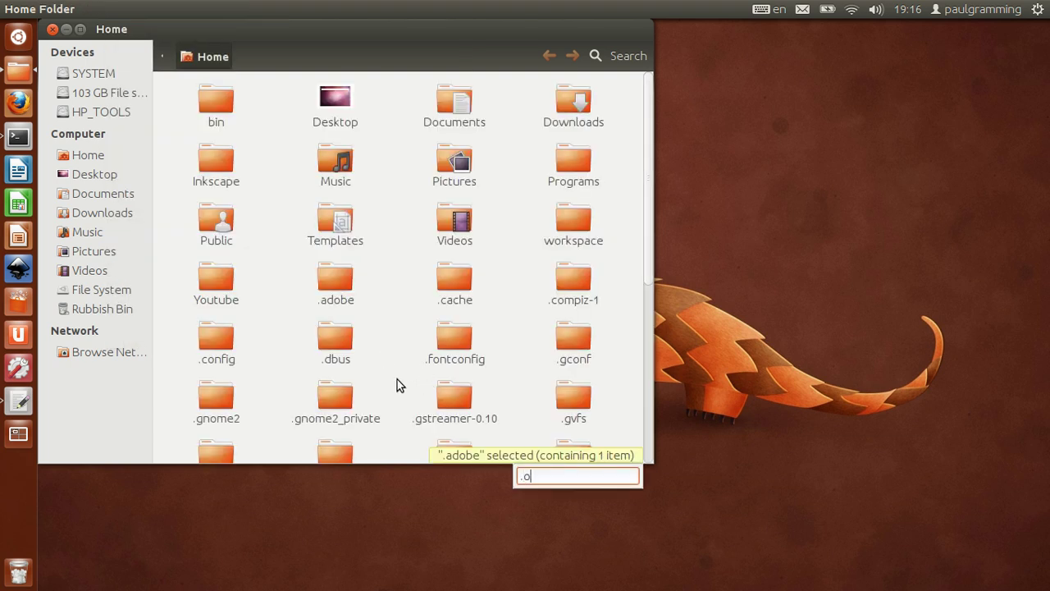
{"action": "type", "text": "l"}
{"action": "key", "text": "Return"}
{"action": "type", "text": "sh"}
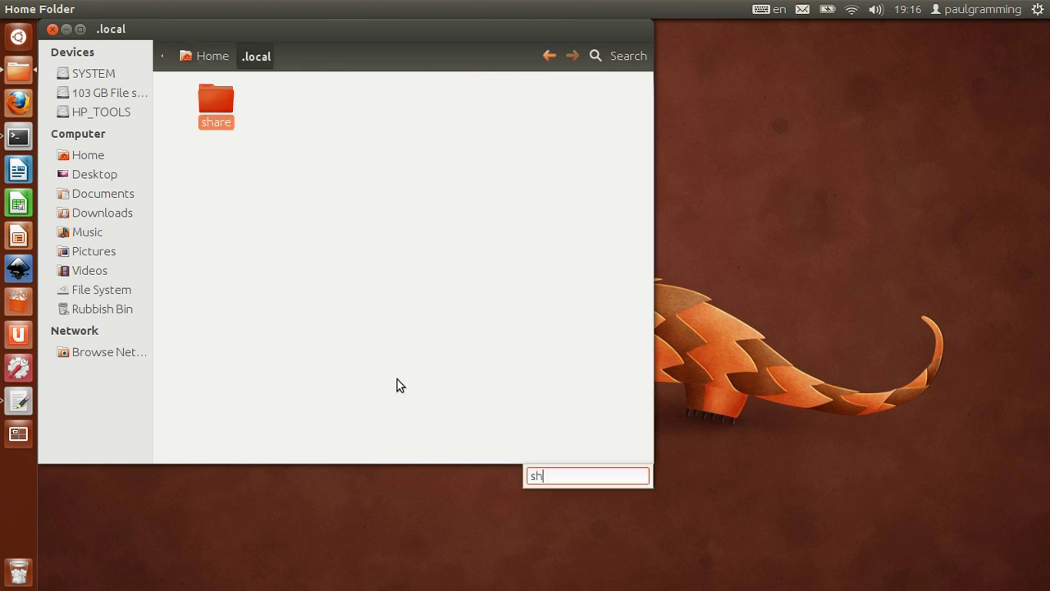
{"action": "key", "text": "Return"}
{"action": "type", "text": "ap"}
{"action": "key", "text": "Return"}
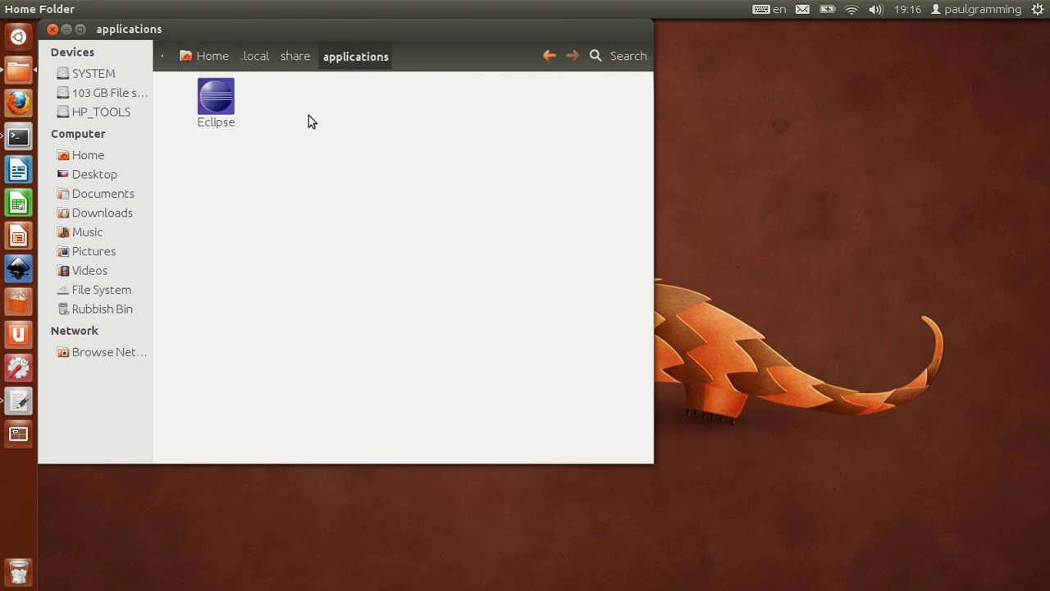
- Move the applications window toward the middle of the desktop and copy the Eclipse launcher file
{"action": "left_click_drag", "start_coordinate": [342, 31], "coordinate": [591, 103]}
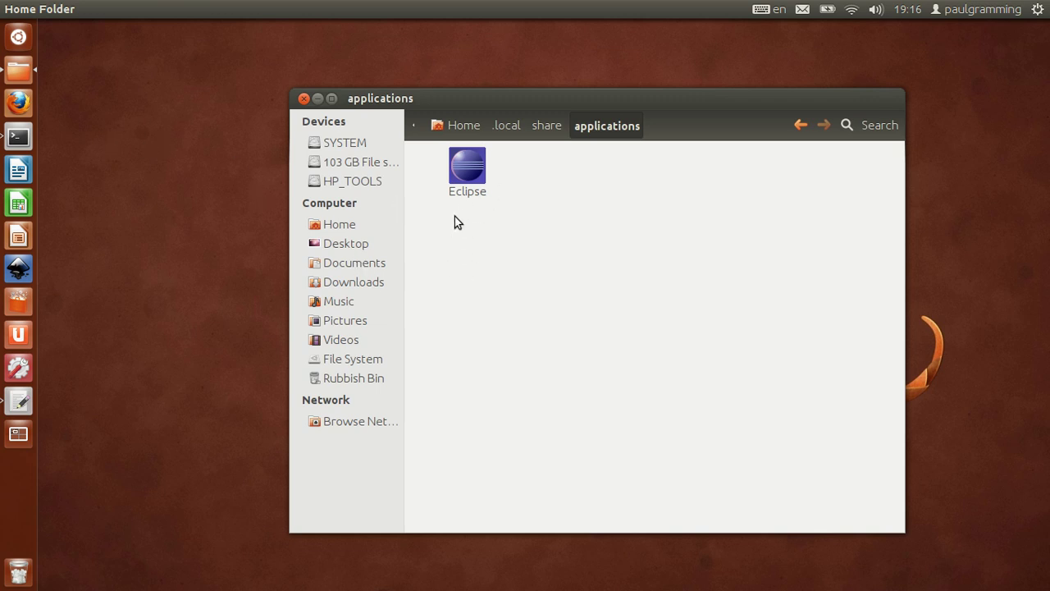
{"action": "left_click", "coordinate": [468, 180]}
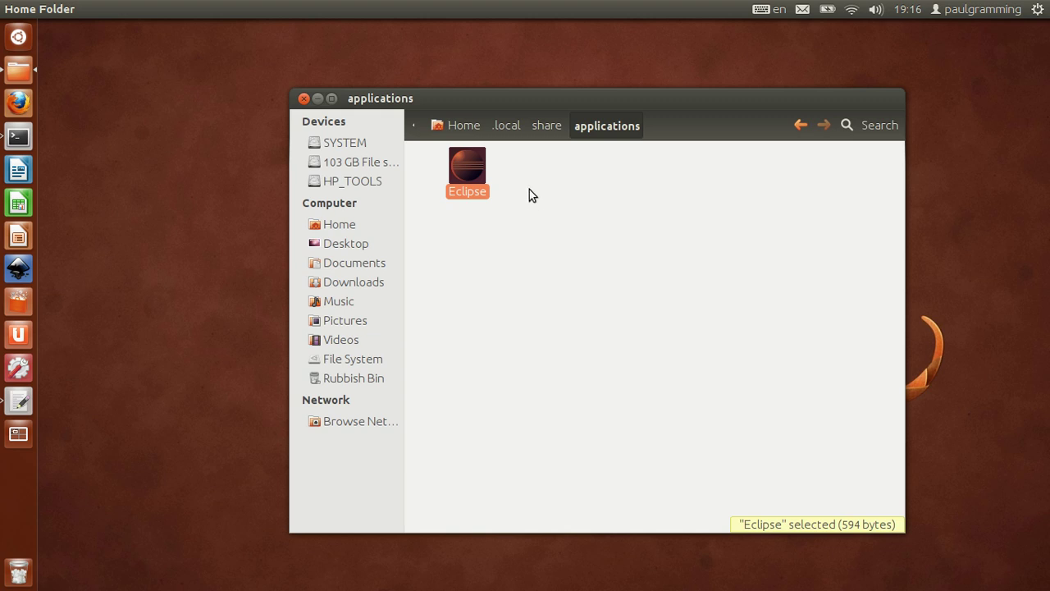
{"action": "right_click", "coordinate": [470, 177]}
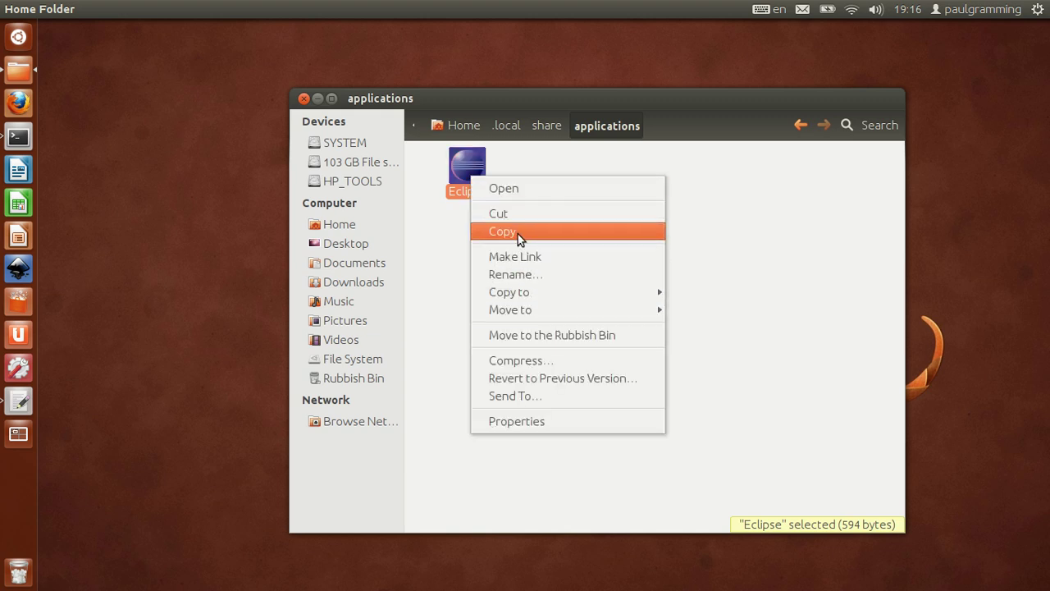
{"action": "left_click", "coordinate": [517, 233]}
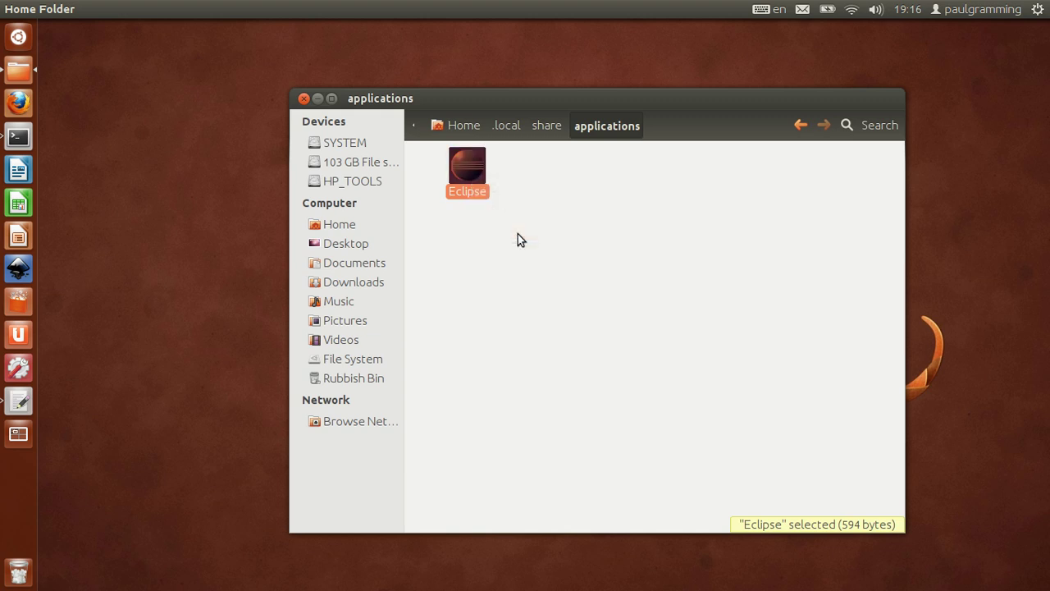
- Return to the home folder, hide its hidden files, and go to the eclipse folder inside Programs
{"action": "left_click", "coordinate": [340, 225]}
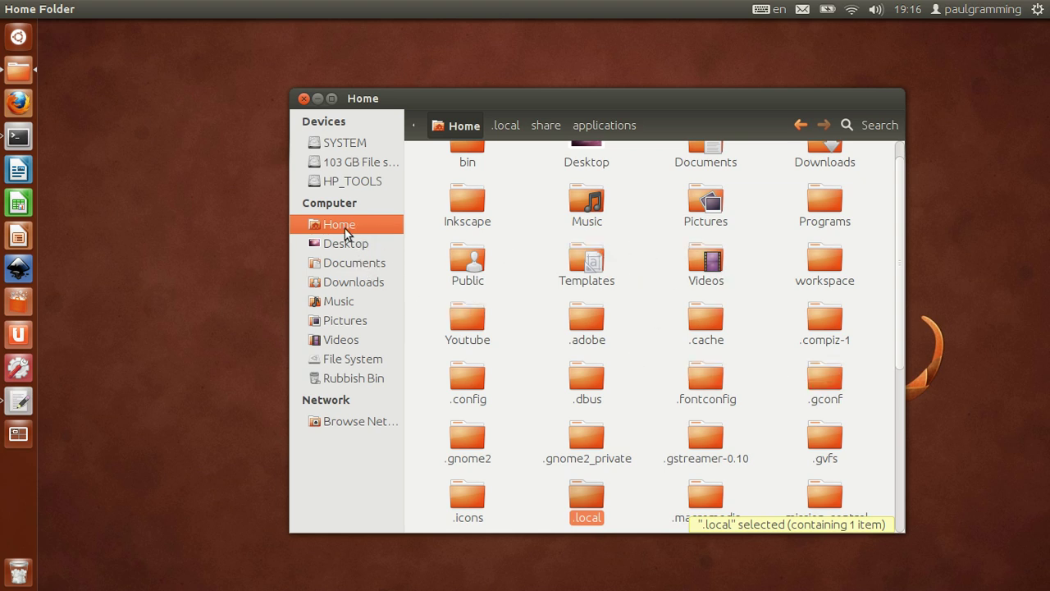
{"action": "left_click", "coordinate": [664, 363]}
{"action": "key", "text": "ctrl+h"}
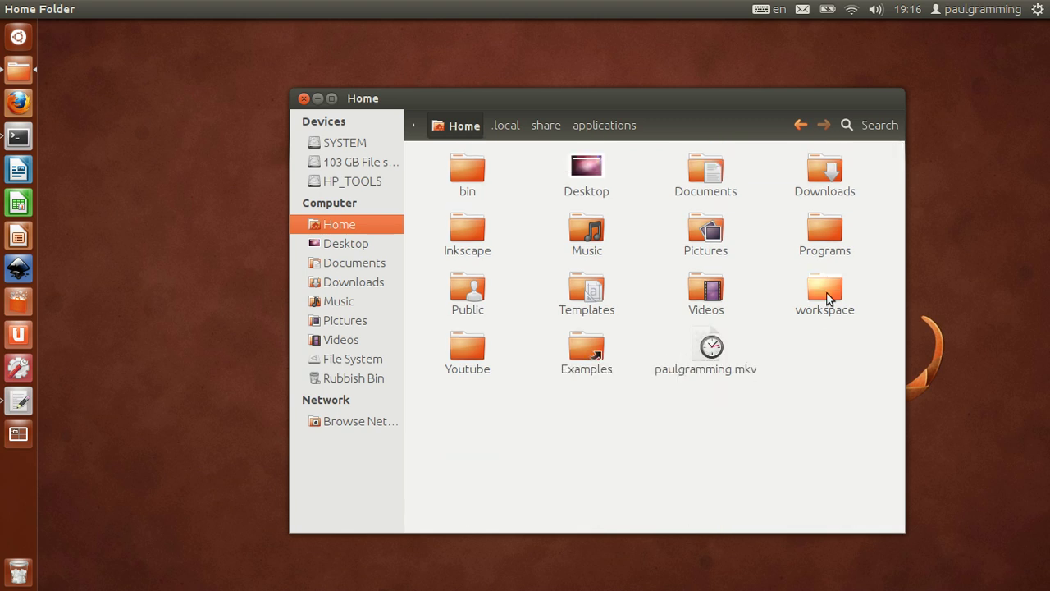
{"action": "double_click", "coordinate": [821, 248]}
{"action": "double_click", "coordinate": [468, 181]}
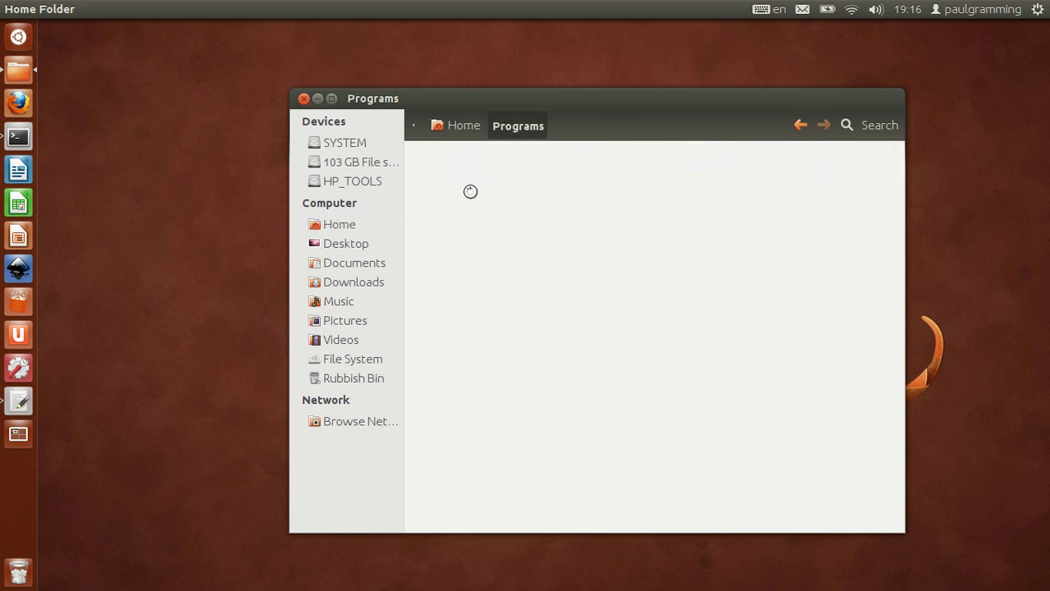
- Paste the copied Eclipse launcher file into the eclipse program folder
{"action": "right_click", "coordinate": [579, 462]}
{"action": "left_click", "coordinate": [624, 363]}
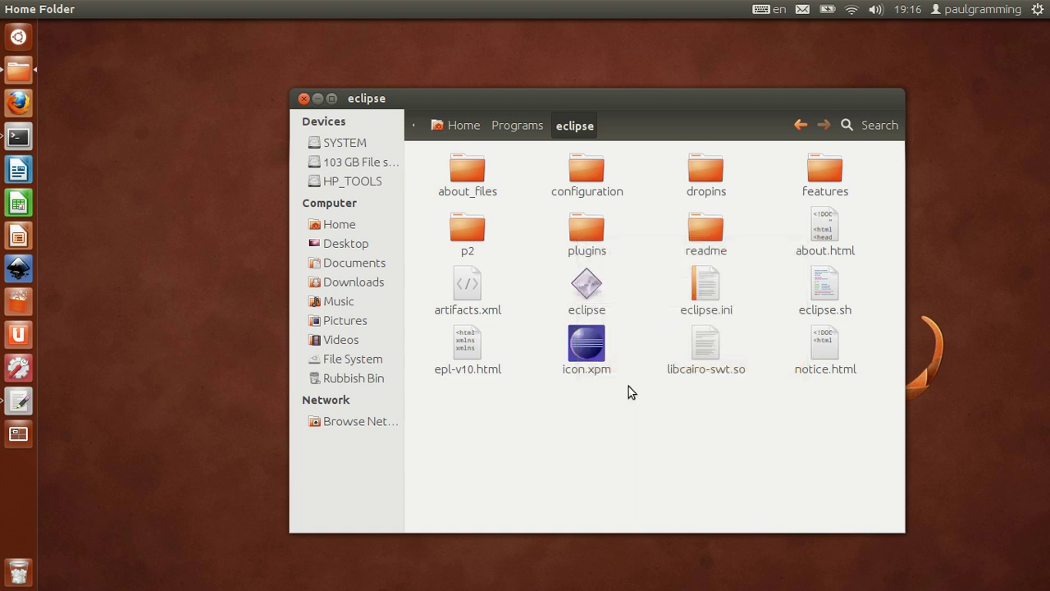
{"action": "left_click", "coordinate": [537, 418]}
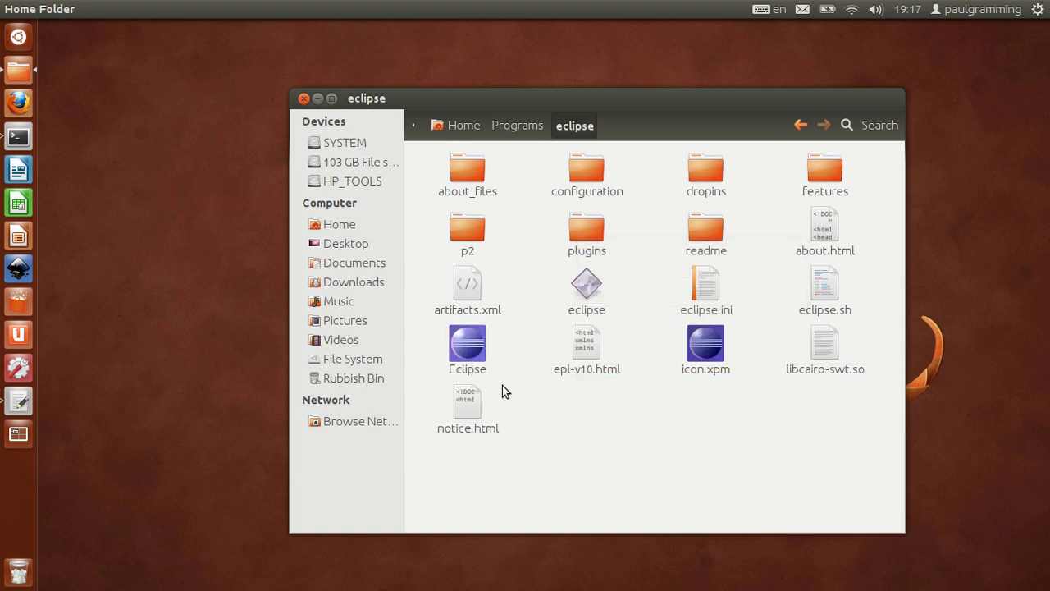
- Add the pasted Eclipse launcher file to the Unity launcher between Firefox and the terminal, and close the folder window
{"action": "left_click_drag", "start_coordinate": [467, 353], "coordinate": [106, 147]}
{"action": "left_click_drag", "start_coordinate": [16, 115], "coordinate": [18, 135]}
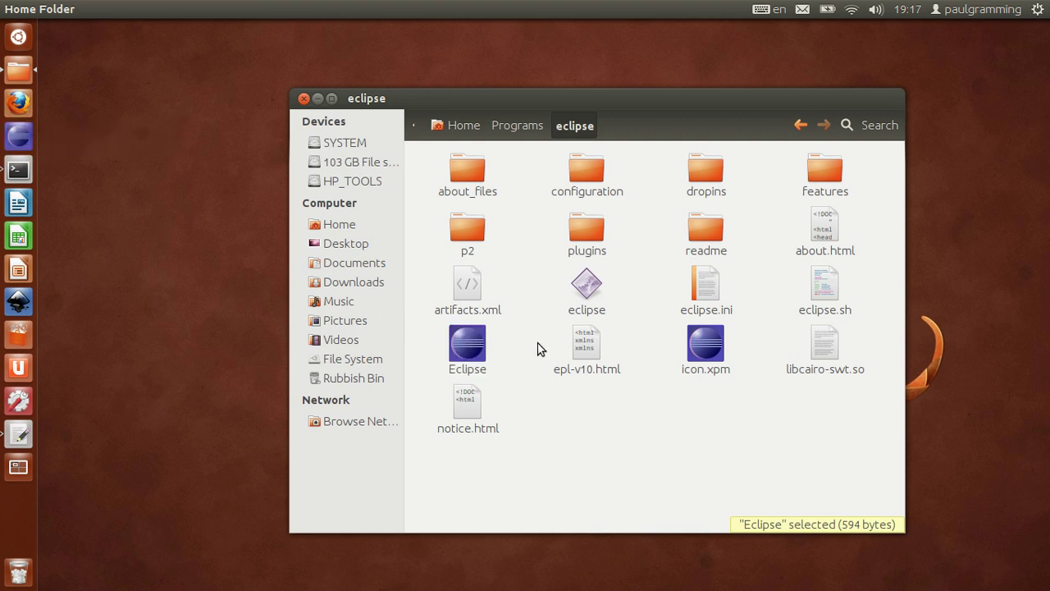
{"action": "left_click", "coordinate": [304, 98]}
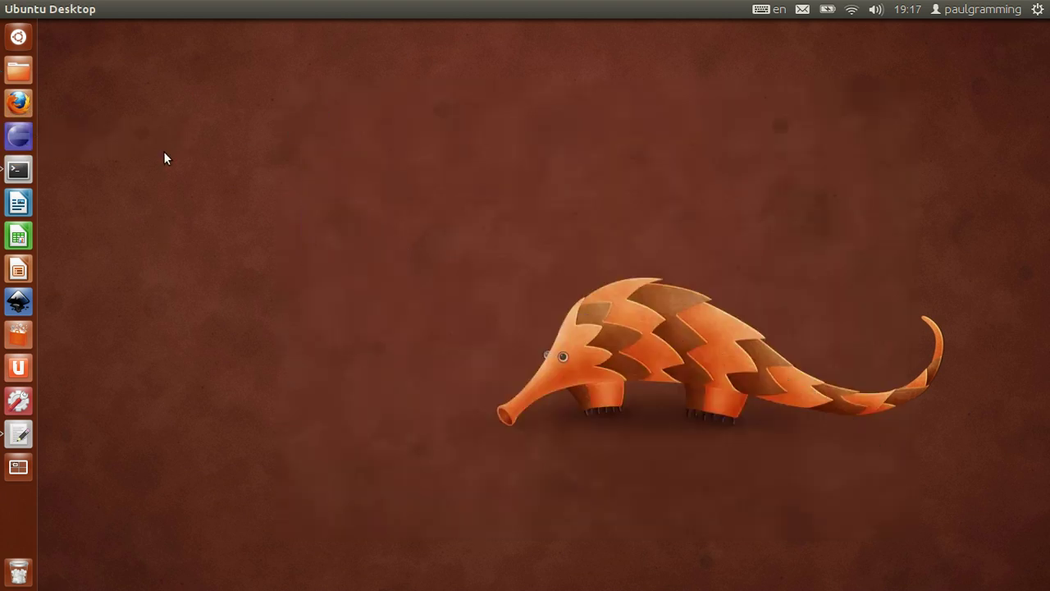
- Test-start Eclipse from the Unity launcher, cancel its workspace selection, and switch to the Title document in gedit
{"action": "left_click", "coordinate": [18, 136]}
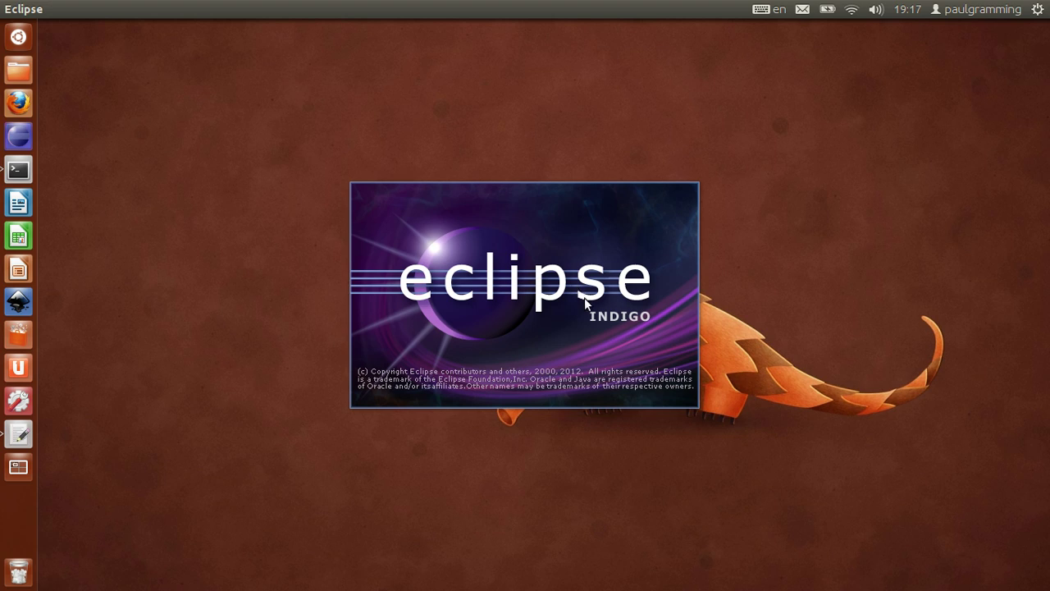
{"action": "left_click", "coordinate": [644, 374]}
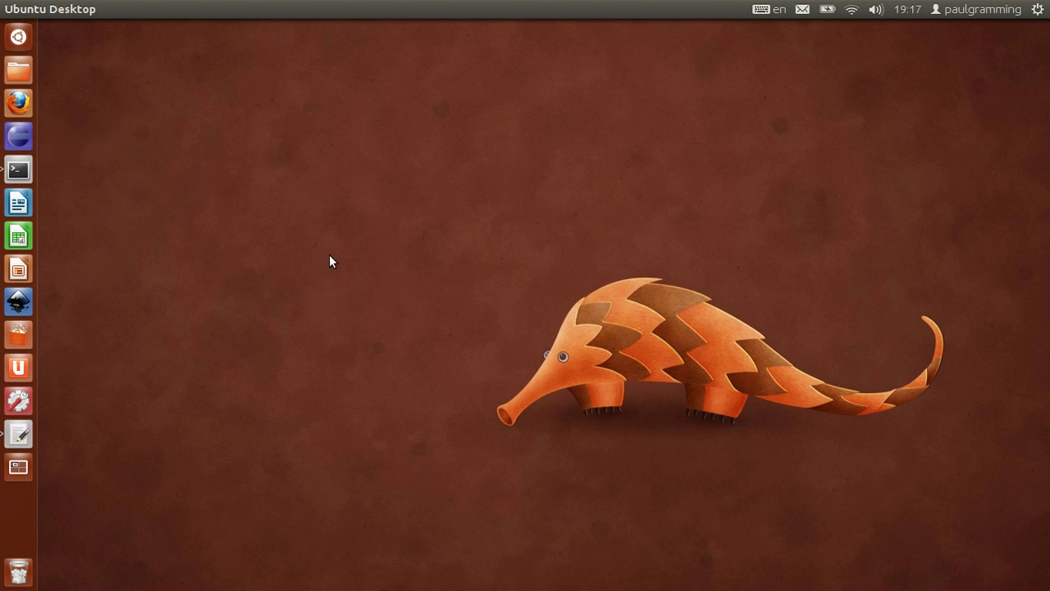
{"action": "key", "text": "alt+Tab"}
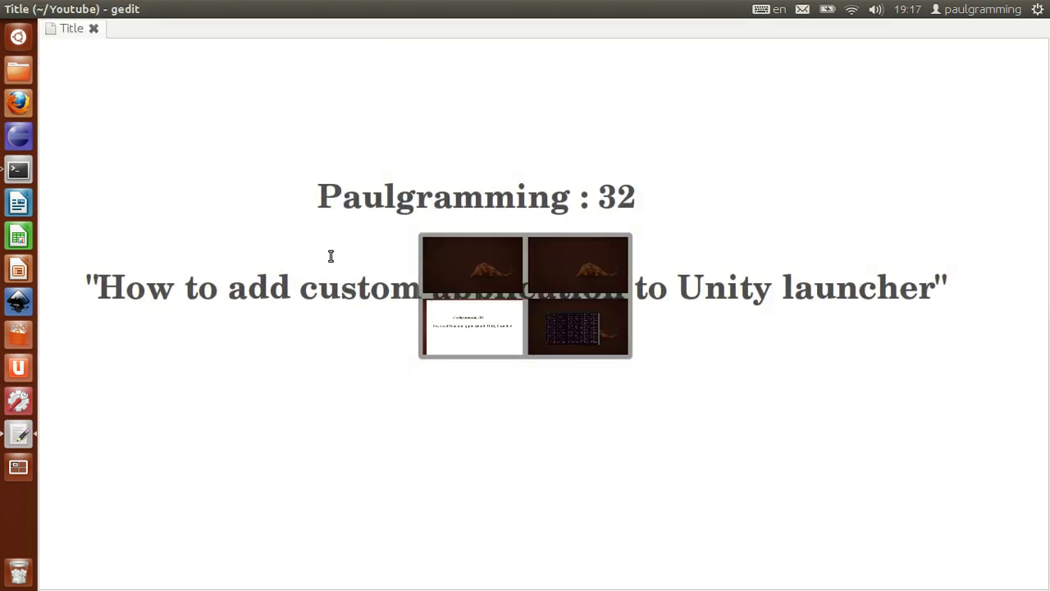